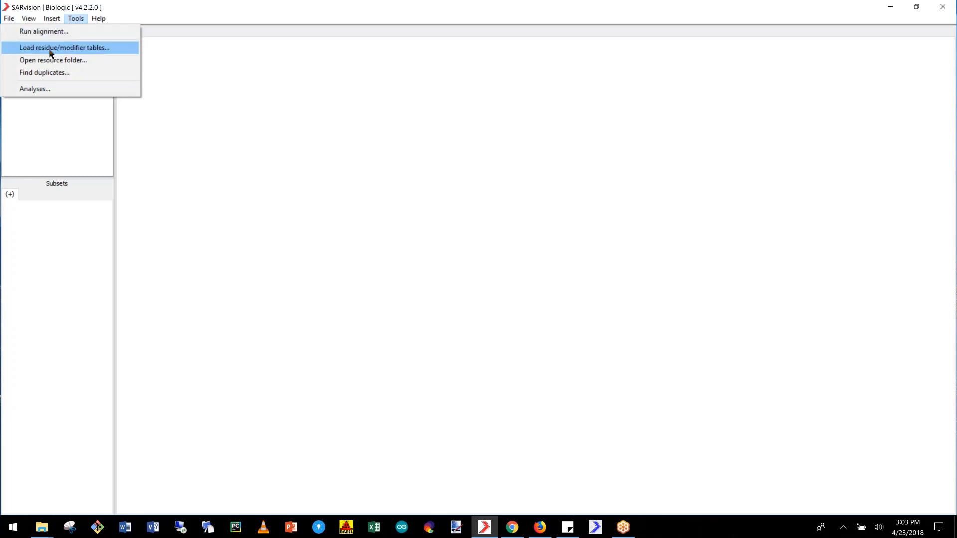
- Open the program's resource folder, look over its sequence, table and profile files, and return to SARvision
{"action": "left_click", "coordinate": [61, 63]}
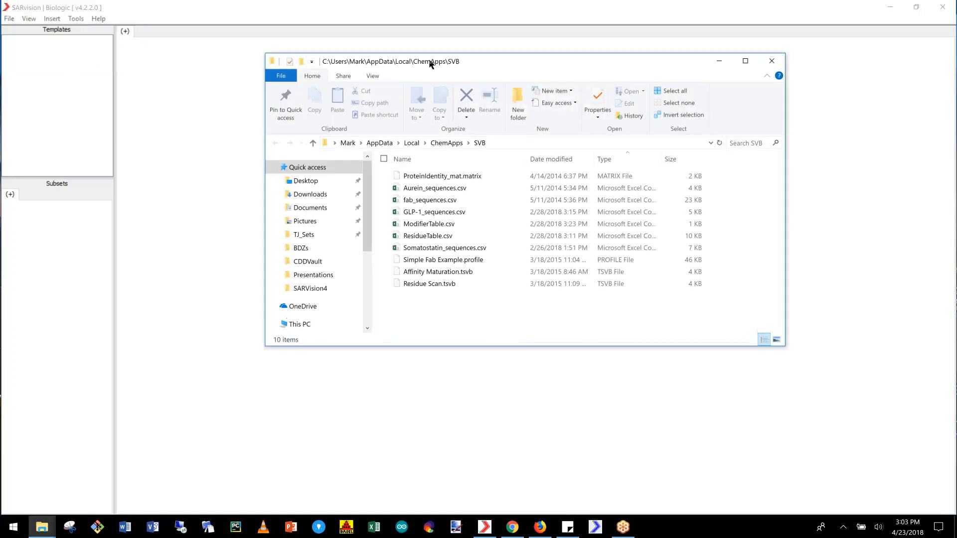
{"action": "mouse_move", "coordinate": [434, 64]}
{"action": "left_mouse_down"}
{"action": "mouse_move", "coordinate": [454, 65]}
{"action": "mouse_move", "coordinate": [427, 62]}
{"action": "left_mouse_up"}
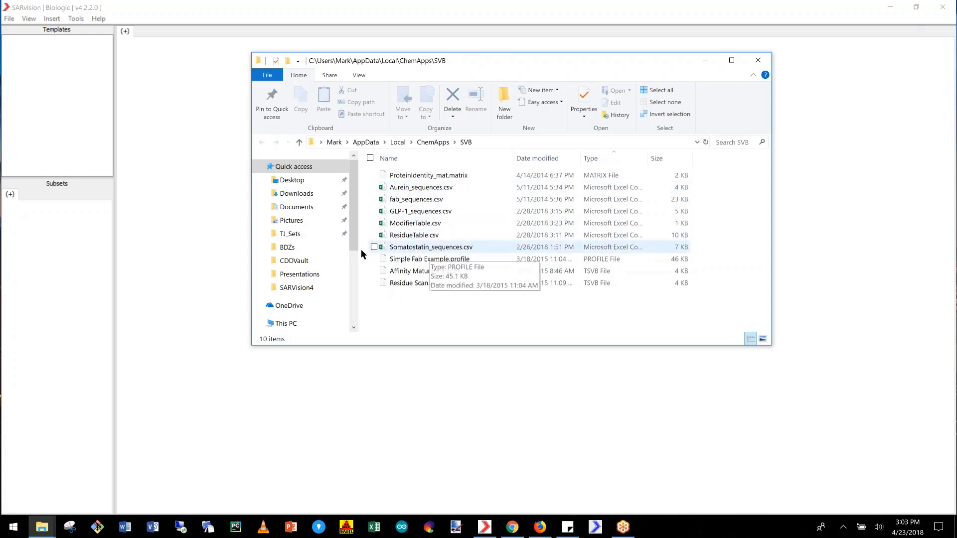
{"action": "left_click", "coordinate": [166, 136]}
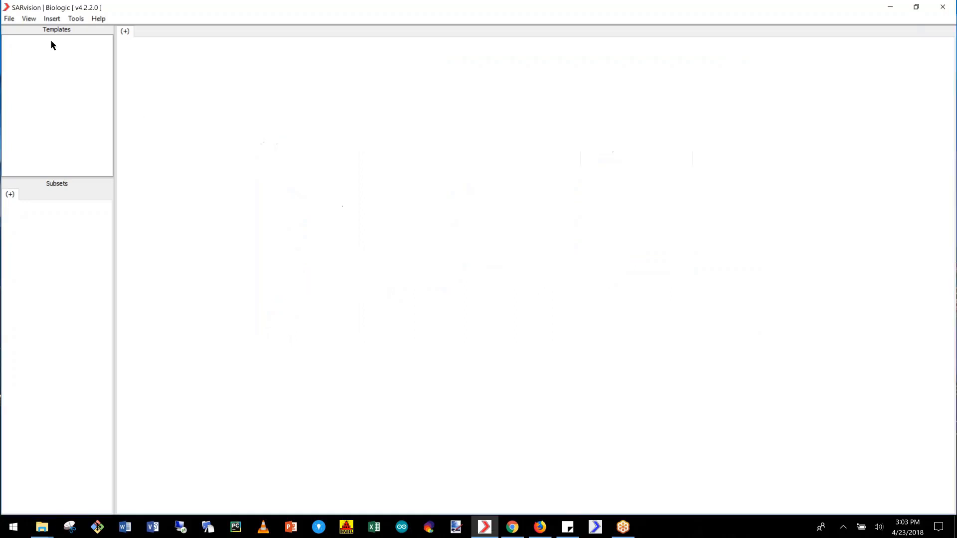
- Start a sequence import from the SVB folder with the file Somatostatin_sequences.csv
{"action": "left_click", "coordinate": [8, 19]}
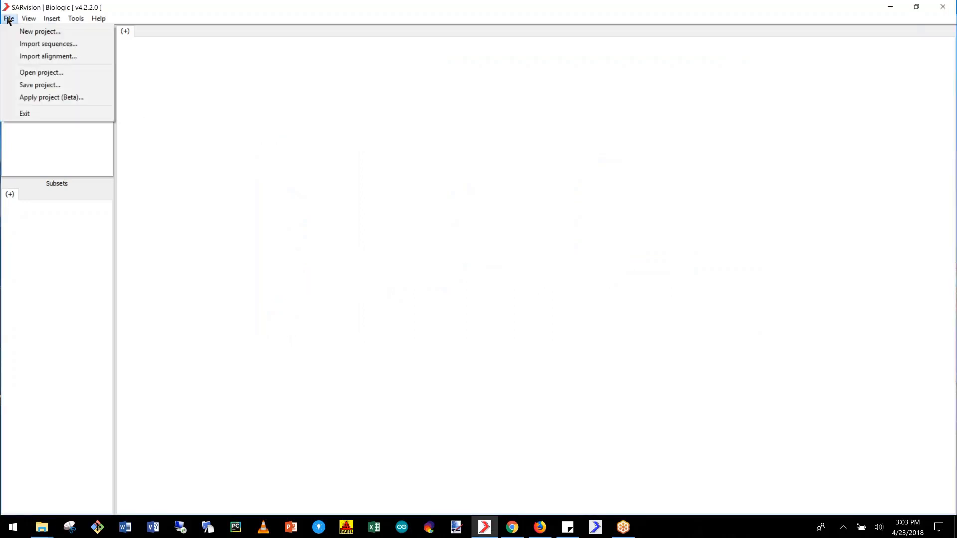
{"action": "left_click", "coordinate": [41, 46]}
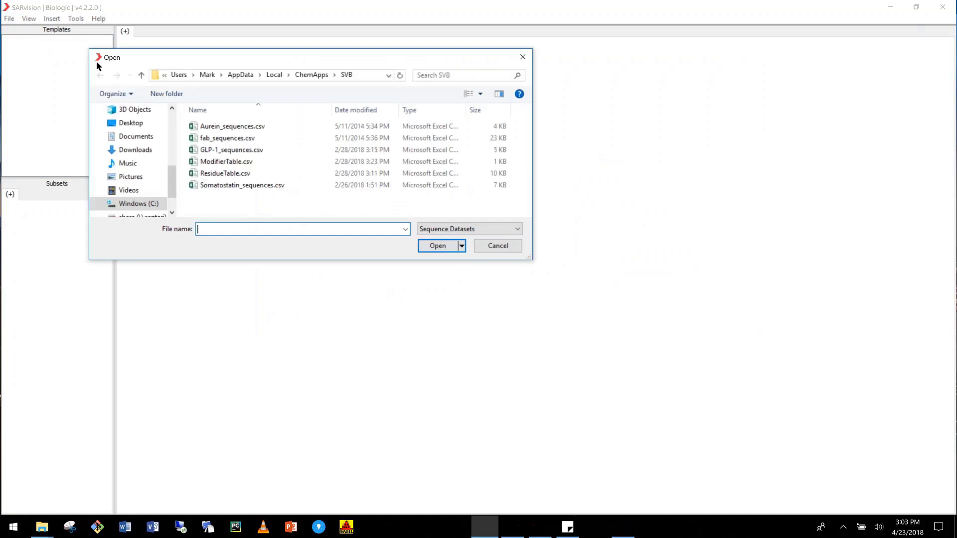
{"action": "left_click", "coordinate": [360, 74]}
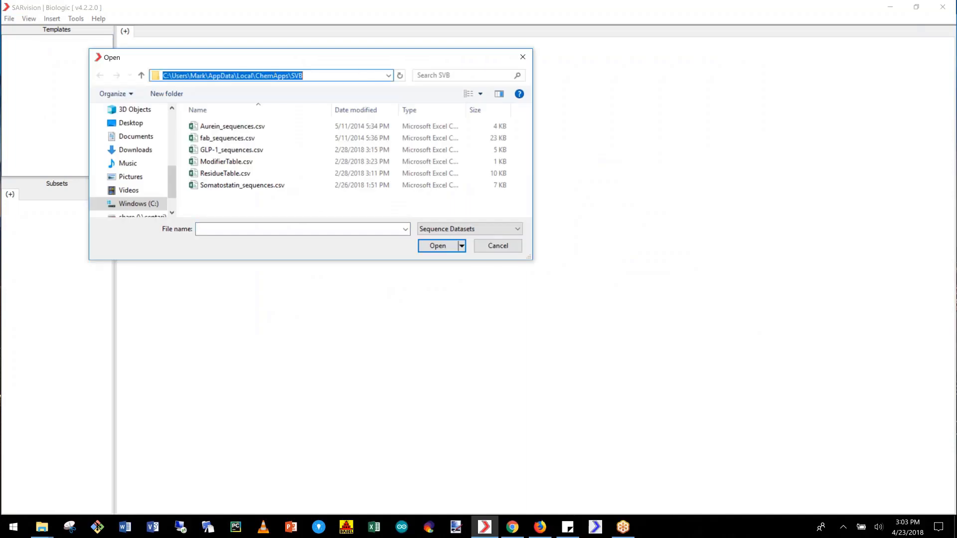
{"action": "left_click", "coordinate": [326, 75]}
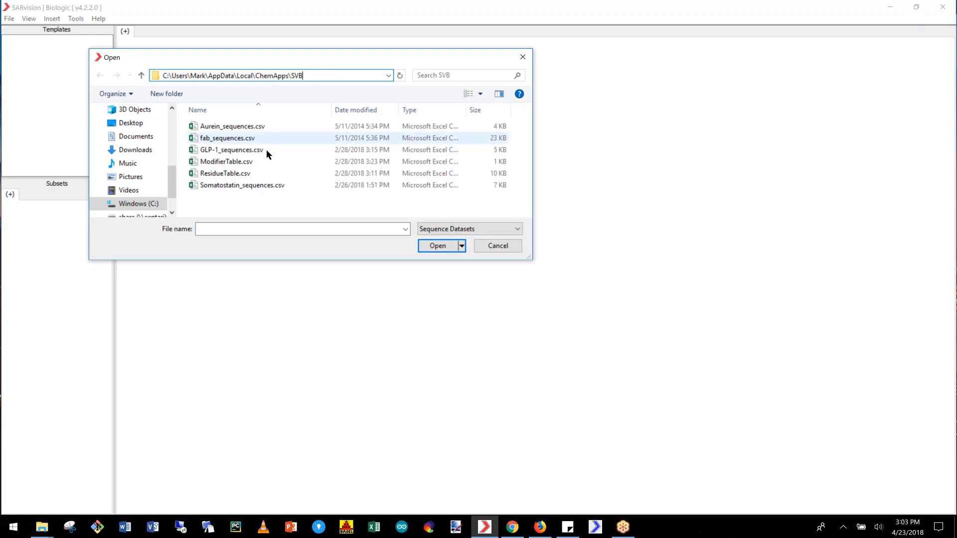
{"action": "left_click", "coordinate": [271, 185]}
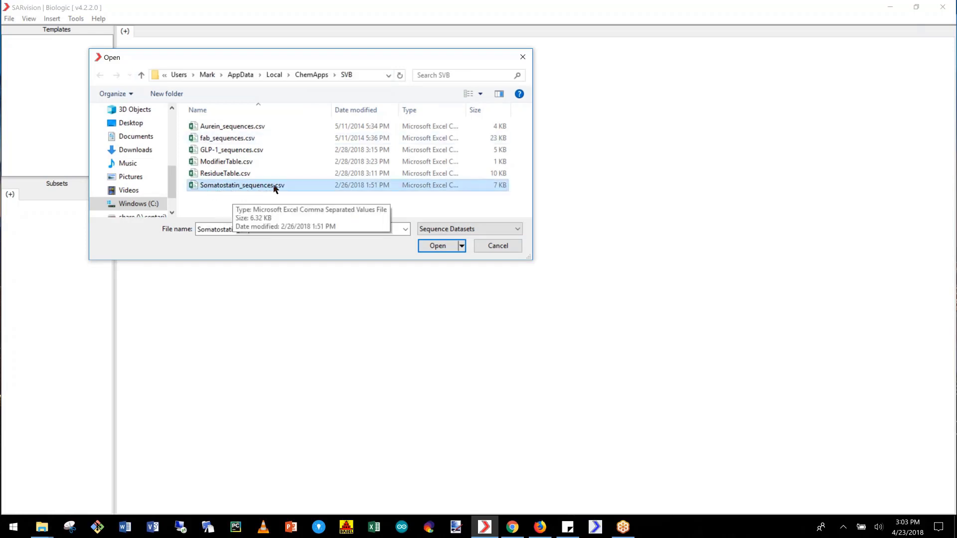
{"action": "left_click", "coordinate": [437, 247]}
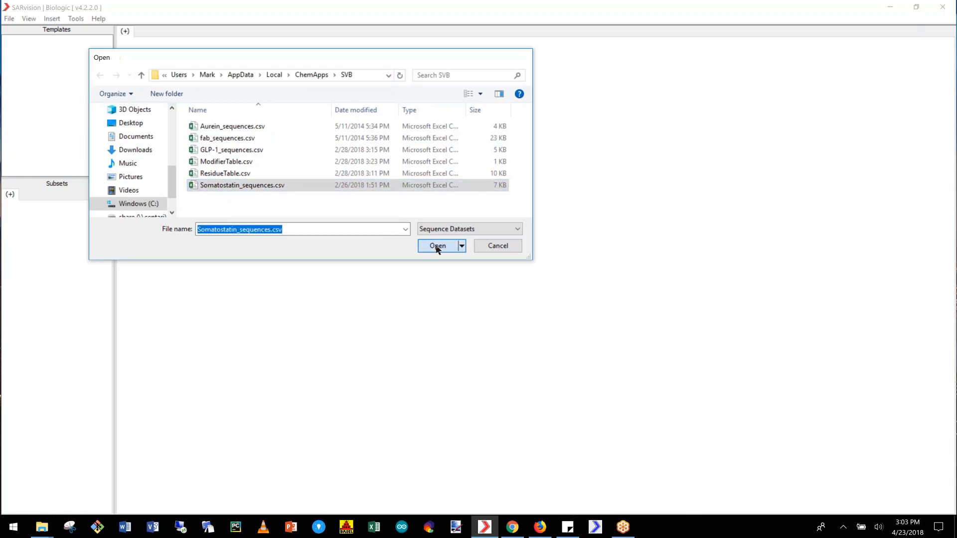
- Try Sequence[HELMS] as the sequence column in the load options, and return the choice to Sequences
{"action": "left_click_drag", "start_coordinate": [212, 38], "coordinate": [355, 42]}
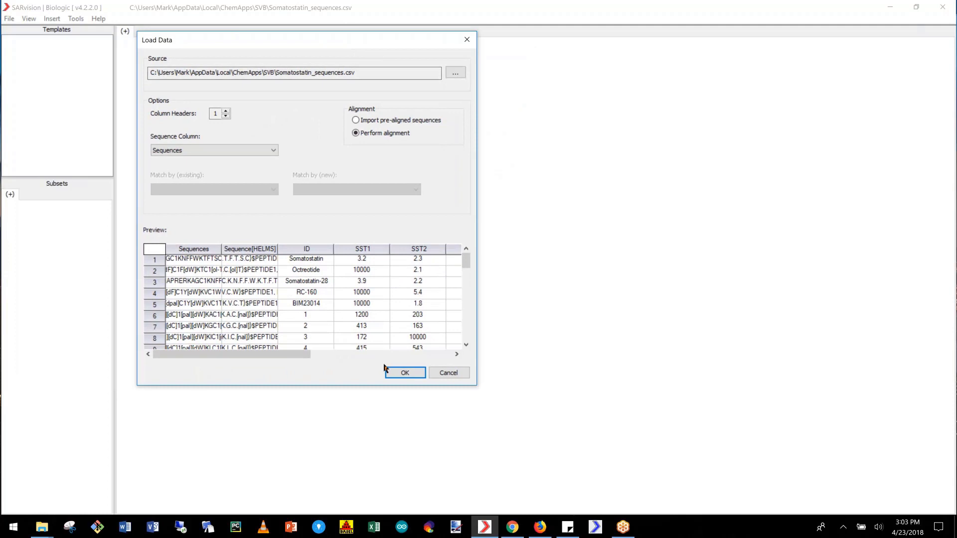
{"action": "left_click_drag", "start_coordinate": [269, 355], "coordinate": [239, 356]}
{"action": "left_click", "coordinate": [269, 150]}
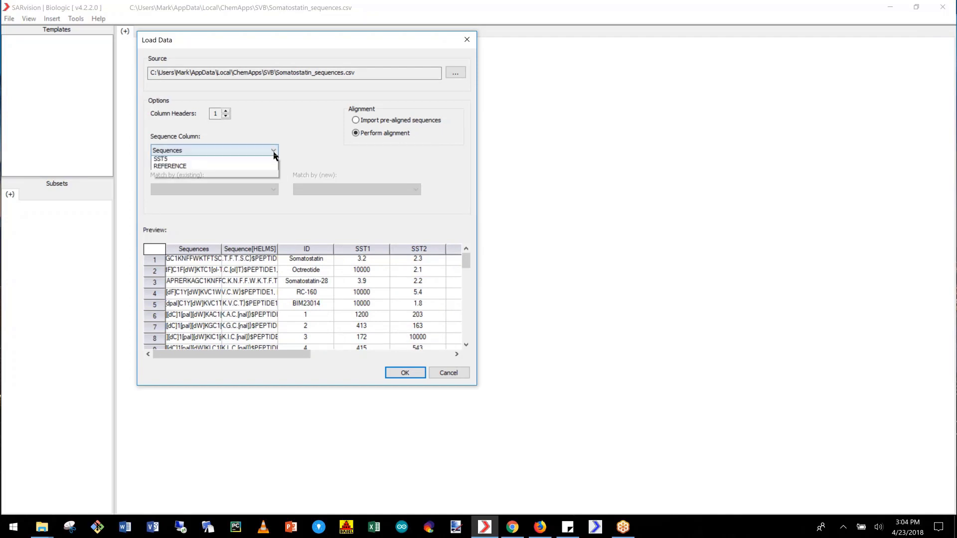
{"action": "left_click", "coordinate": [258, 166]}
{"action": "left_click", "coordinate": [263, 150]}
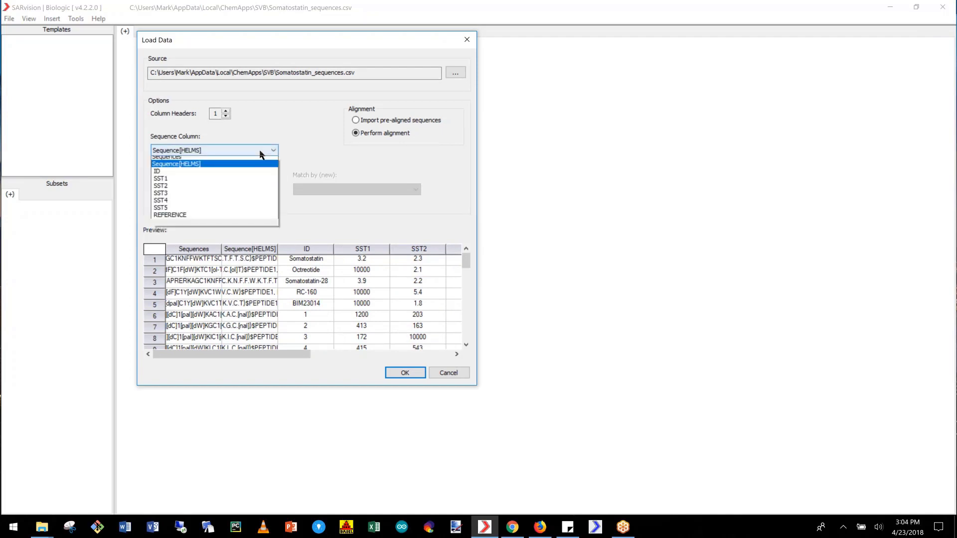
{"action": "left_click", "coordinate": [248, 158]}
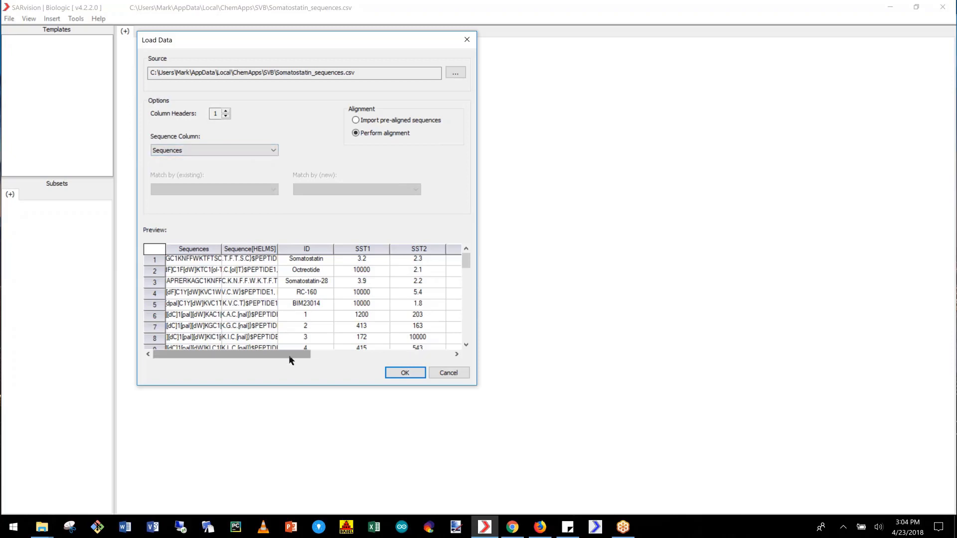
- Look through the previewed ID, SST and reference columns, and accept the load options with Perform alignment
{"action": "left_click_drag", "start_coordinate": [288, 355], "coordinate": [439, 354]}
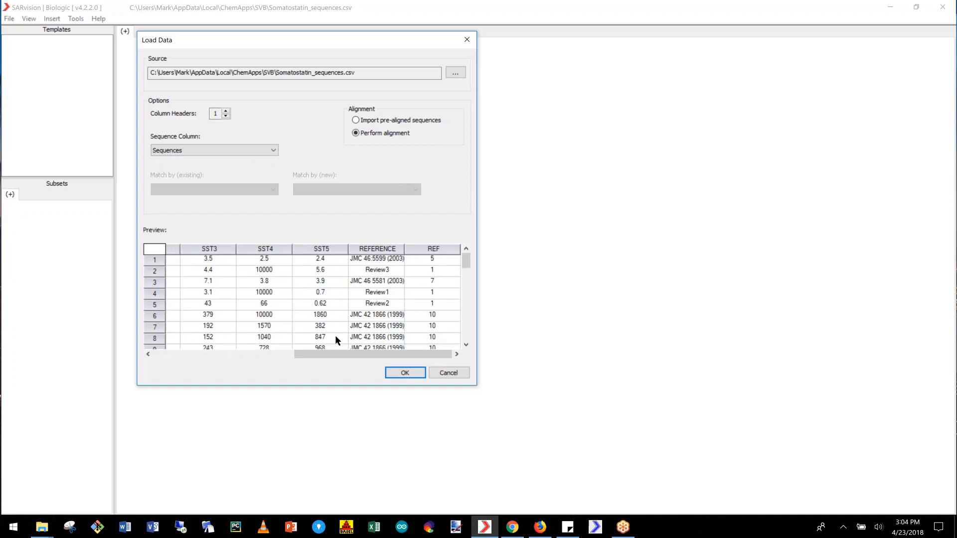
{"action": "left_click_drag", "start_coordinate": [369, 354], "coordinate": [376, 254]}
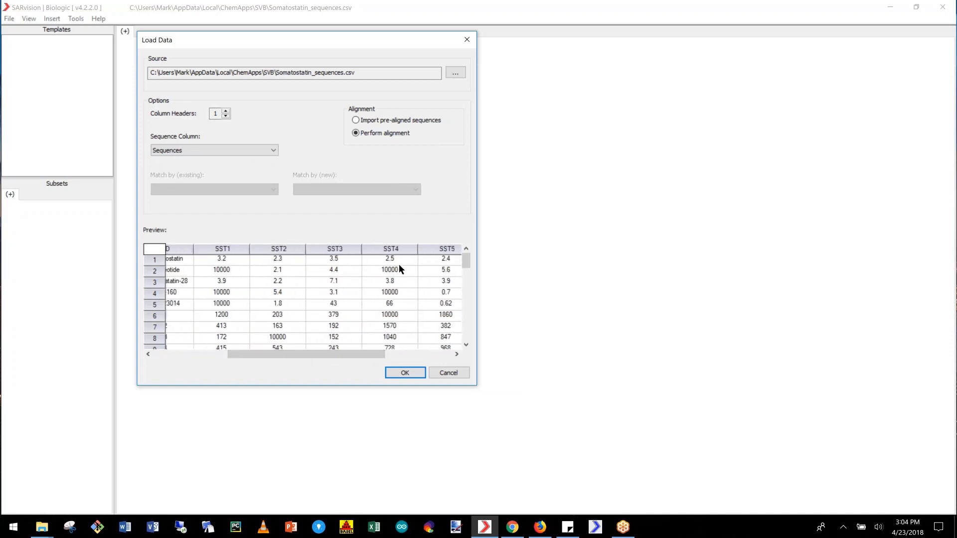
{"action": "left_click_drag", "start_coordinate": [303, 352], "coordinate": [230, 271]}
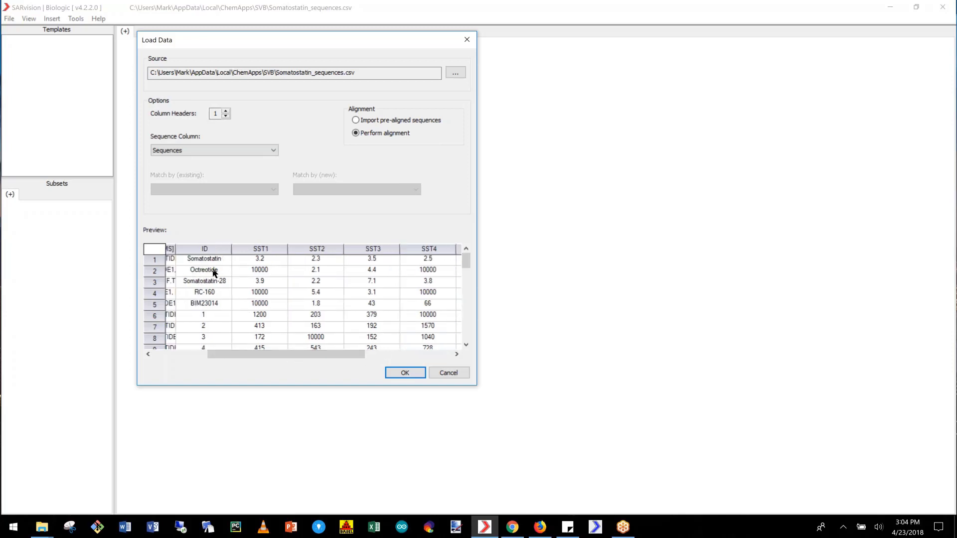
{"action": "left_click_drag", "start_coordinate": [271, 356], "coordinate": [369, 358]}
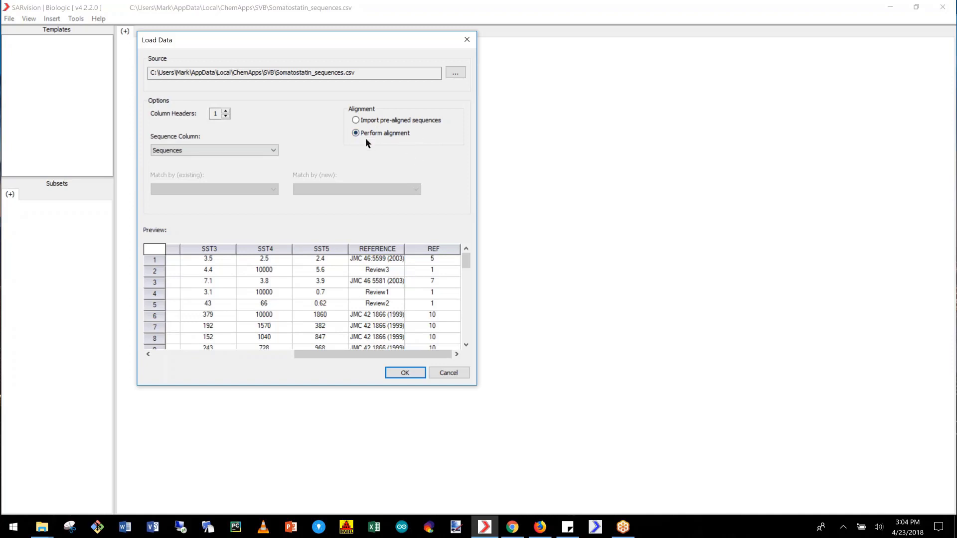
{"action": "left_click", "coordinate": [402, 375]}
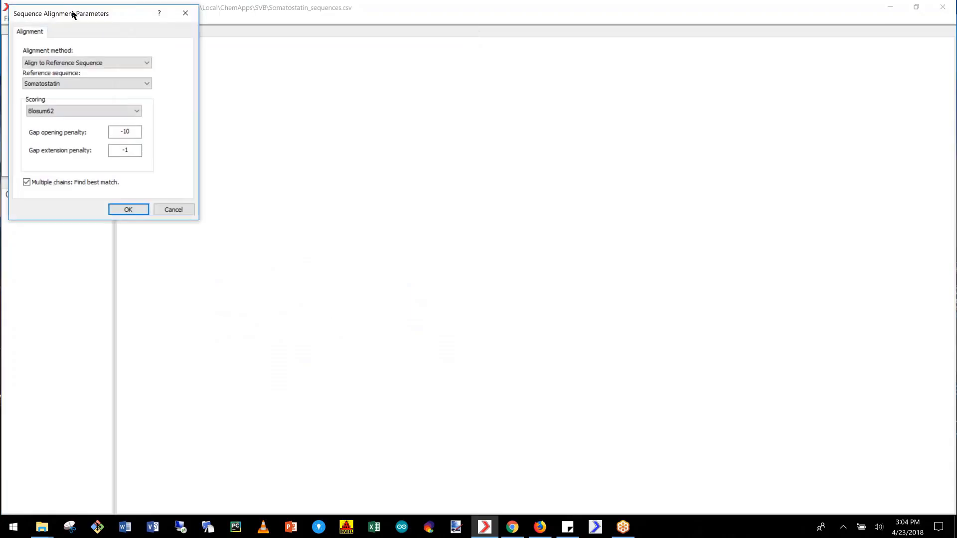
- Run the alignment with the Multi-Align (Clustal: <1000 sequences) method and Somatostatin-28 as the reference sequence
{"action": "left_click_drag", "start_coordinate": [106, 16], "coordinate": [300, 76]}
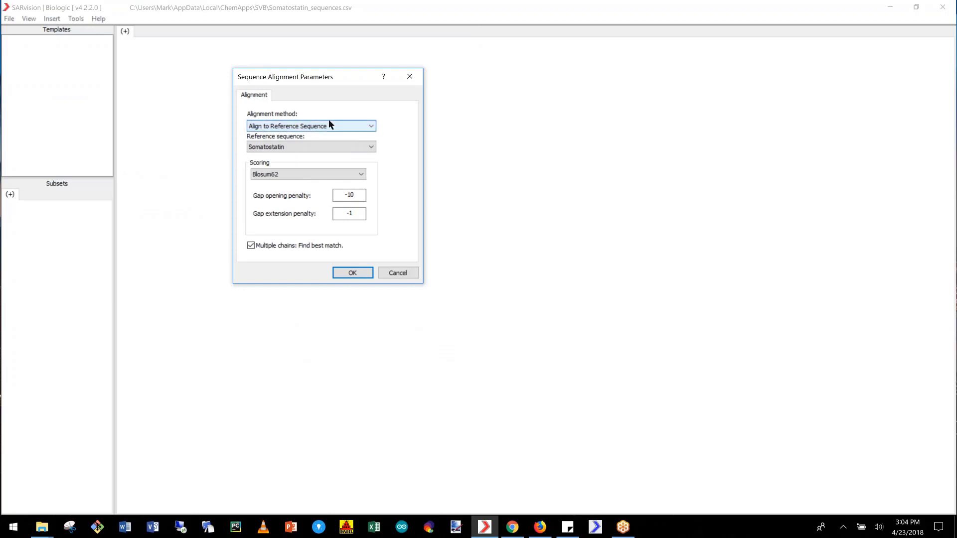
{"action": "left_click", "coordinate": [276, 127]}
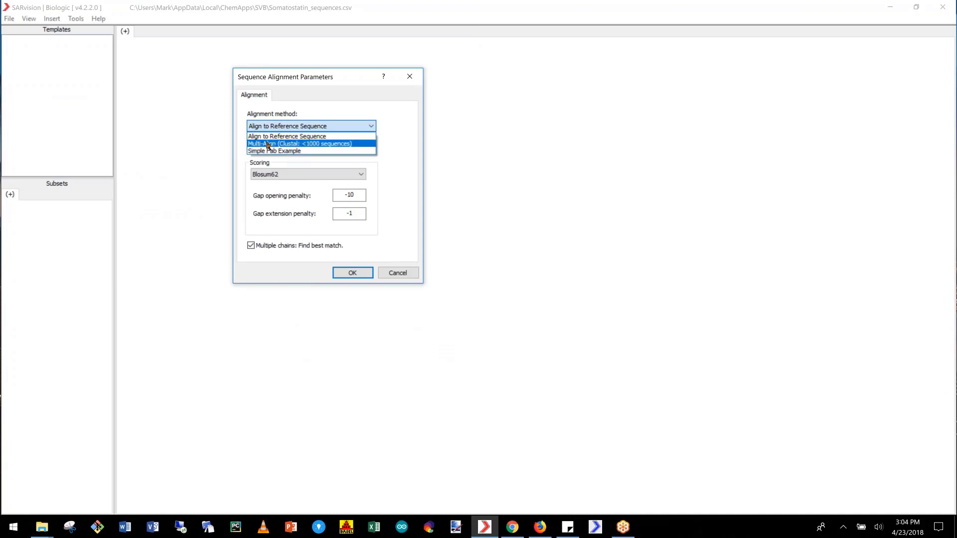
{"action": "left_click", "coordinate": [297, 144]}
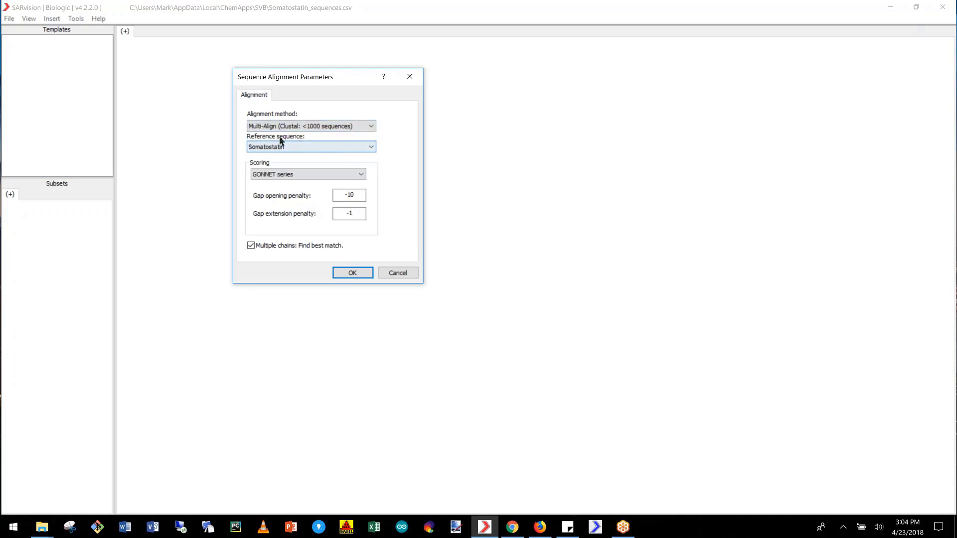
{"action": "left_click", "coordinate": [350, 147]}
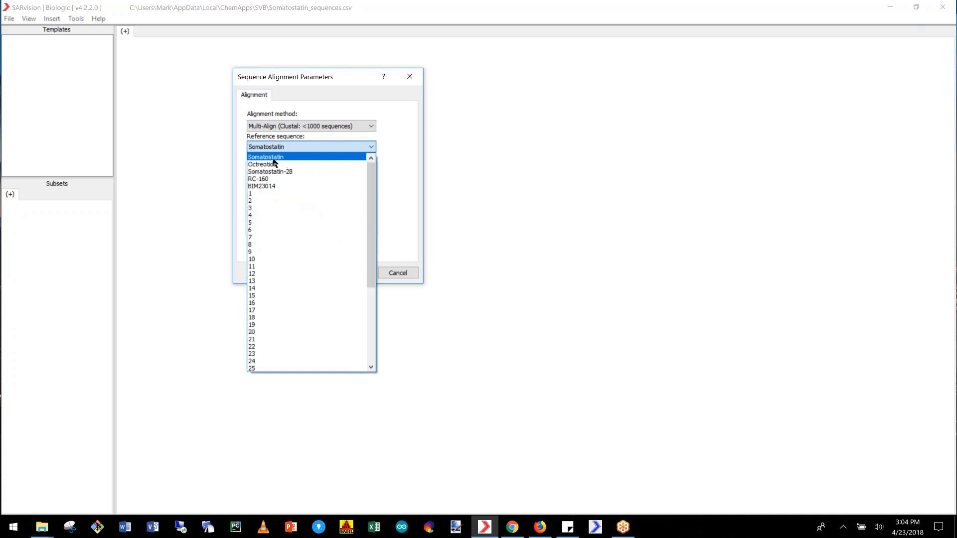
{"action": "scroll", "coordinate": [288, 251], "scroll_direction": "down", "scroll_amount": 6}
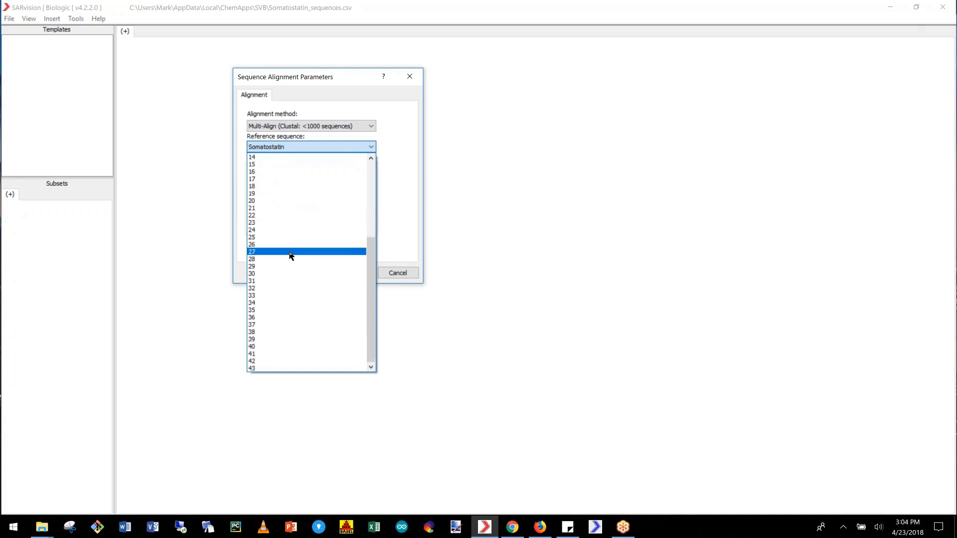
{"action": "scroll", "coordinate": [291, 241], "scroll_direction": "up", "scroll_amount": 6}
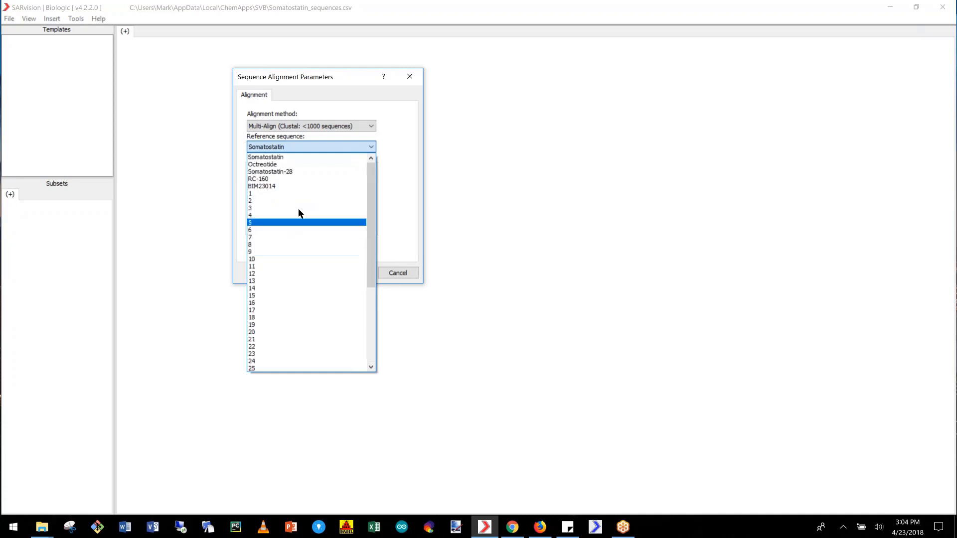
{"action": "left_click", "coordinate": [275, 172]}
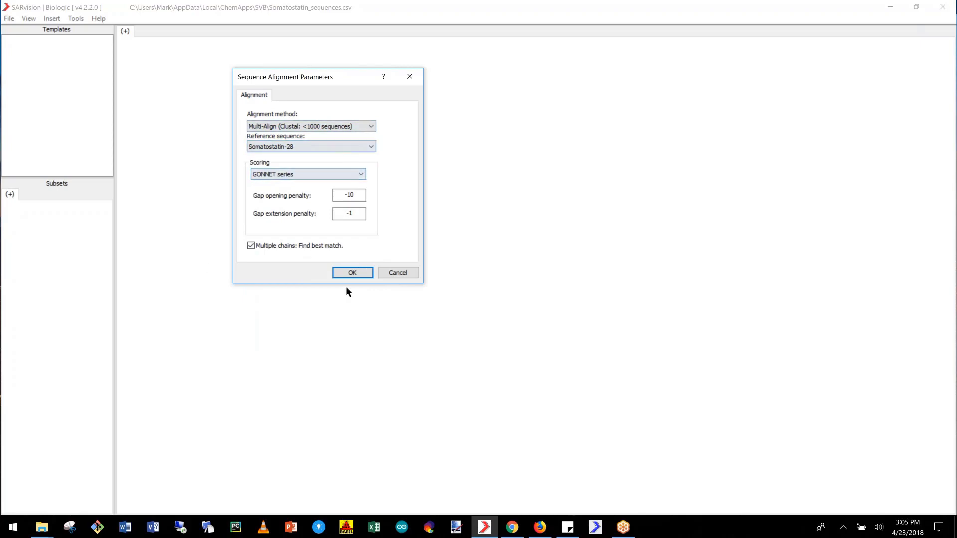
{"action": "left_click", "coordinate": [354, 273]}
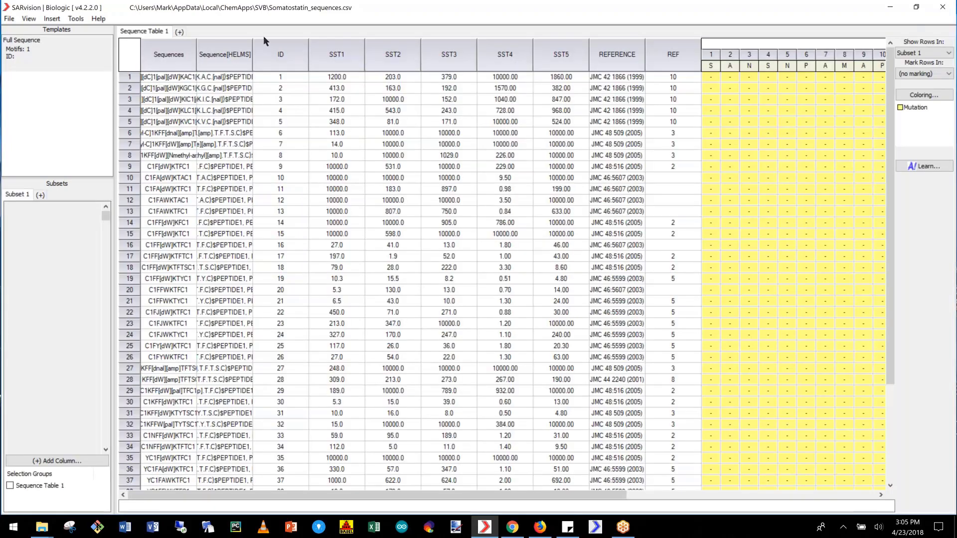
- Widen the Sequences column to fit its contents, and examine the aligned residues and data columns across the table
{"action": "double_click", "coordinate": [196, 48]}
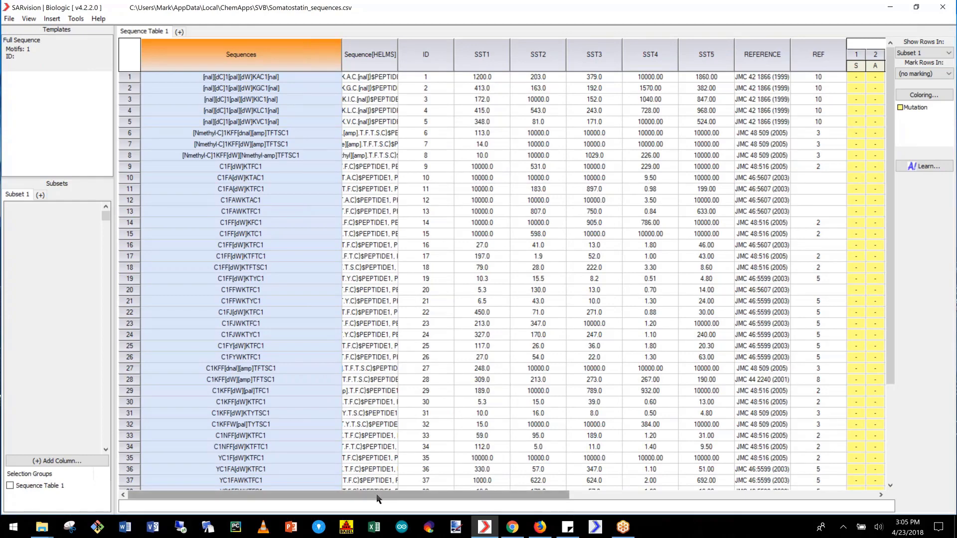
{"action": "left_click_drag", "start_coordinate": [422, 495], "coordinate": [767, 494]}
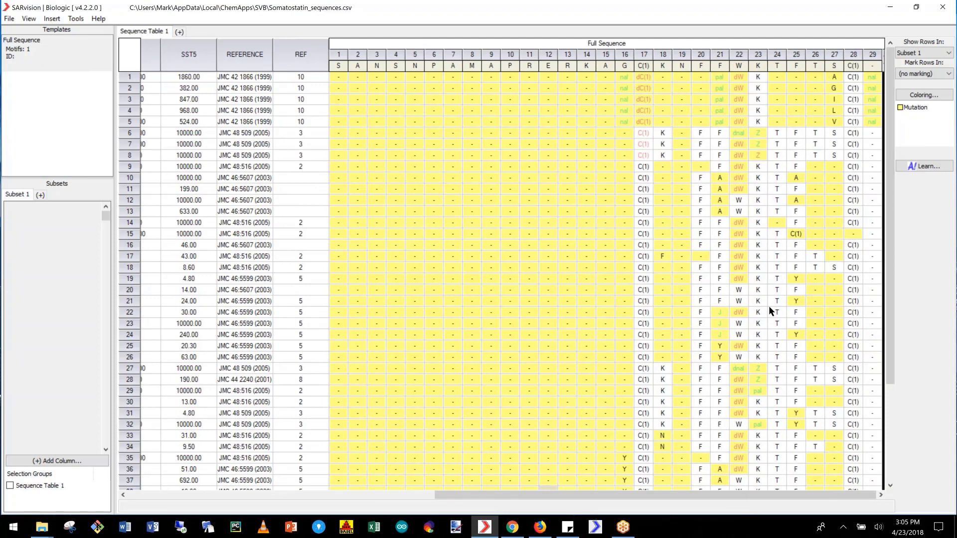
{"action": "left_click_drag", "start_coordinate": [886, 119], "coordinate": [871, 204]}
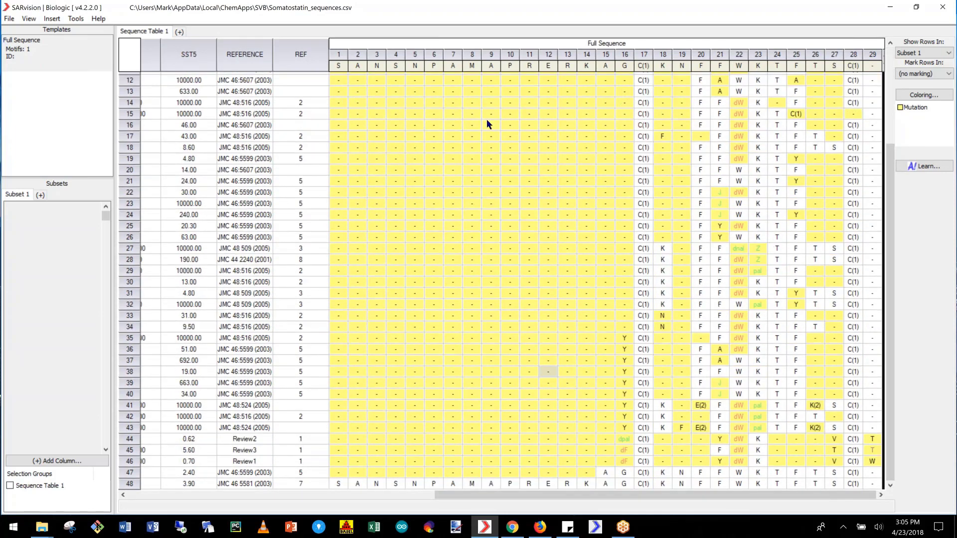
{"action": "left_click_drag", "start_coordinate": [645, 495], "coordinate": [249, 493]}
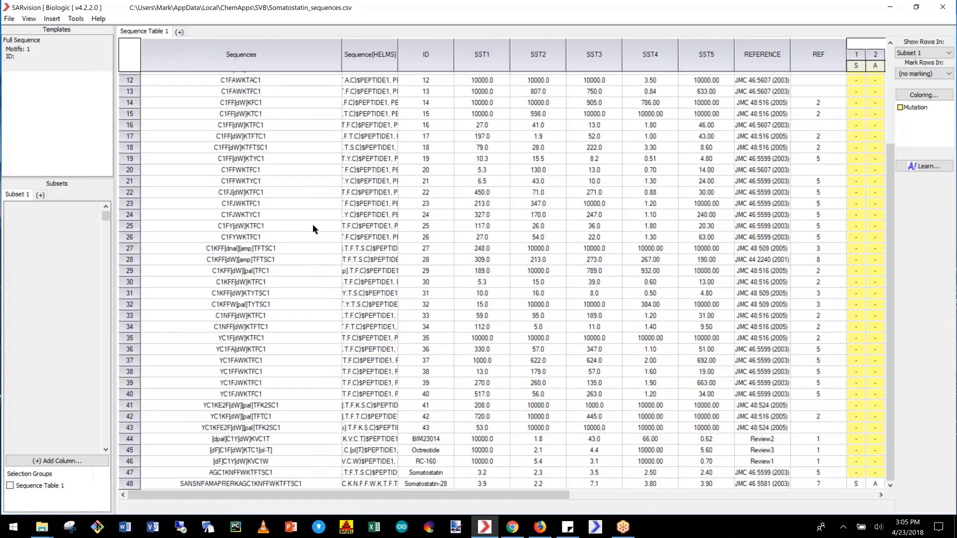
{"action": "left_click_drag", "start_coordinate": [489, 494], "coordinate": [846, 494]}
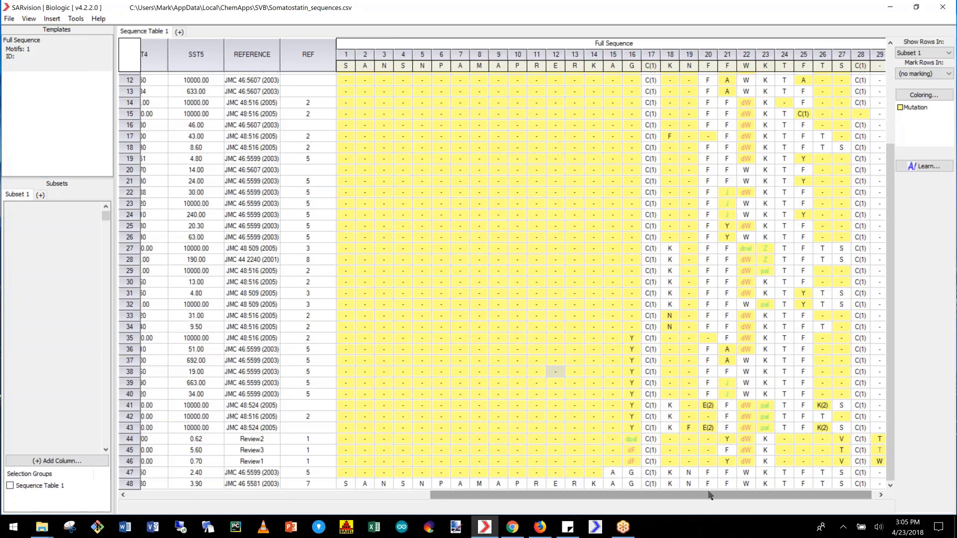
{"action": "left_click_drag", "start_coordinate": [703, 494], "coordinate": [376, 448]}
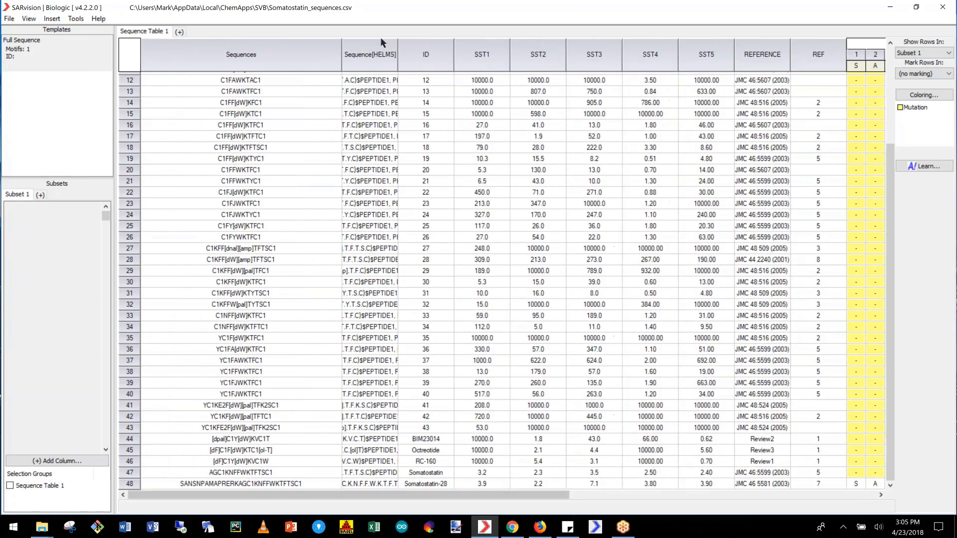
- Move the Sequences, Sequence[HELMS], REFERENCE and REF columns to the hidden columns in Sequence Table 1's column display settings
{"action": "right_click", "coordinate": [152, 34]}
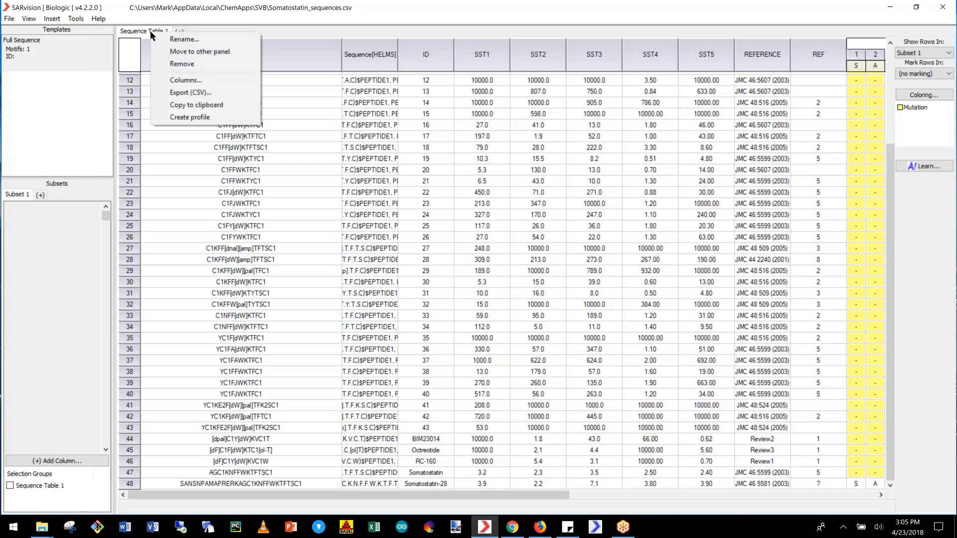
{"action": "left_click", "coordinate": [195, 81]}
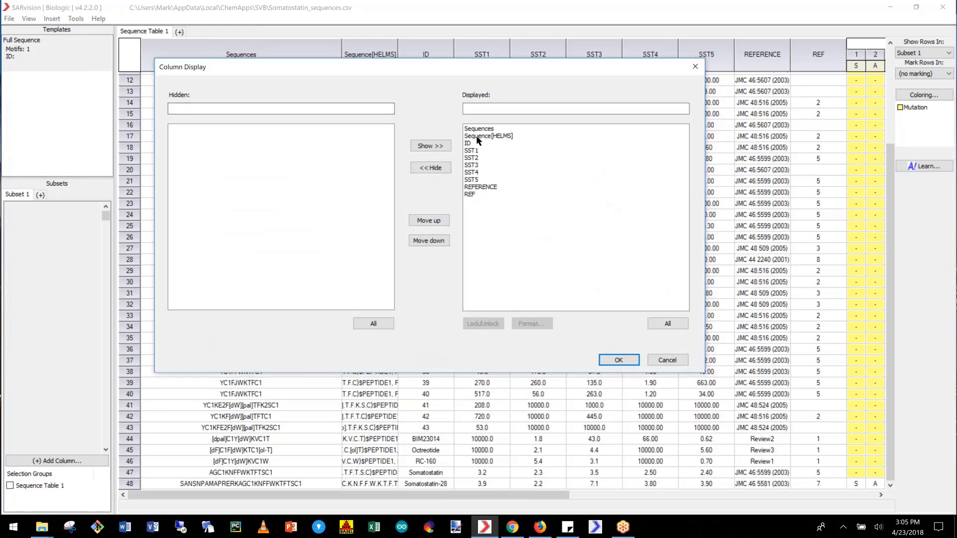
{"action": "left_click_drag", "start_coordinate": [479, 130], "coordinate": [480, 140]}
{"action": "left_click", "coordinate": [430, 168]}
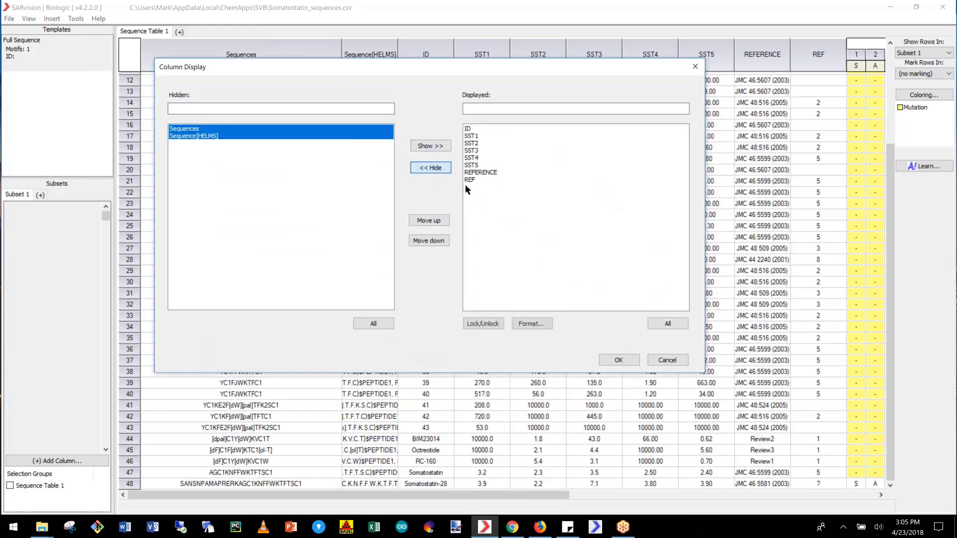
{"action": "left_click_drag", "start_coordinate": [471, 180], "coordinate": [469, 172]}
{"action": "left_click", "coordinate": [440, 170]}
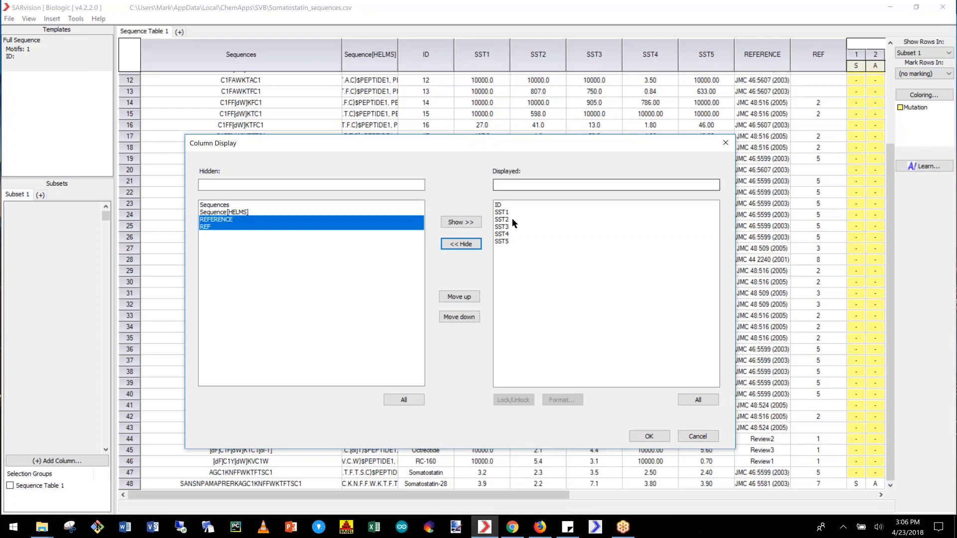
- Lock the ID and SST1 columns, apply the column display, and check that they stay in place across the aligned positions
{"action": "left_click_drag", "start_coordinate": [498, 206], "coordinate": [503, 215]}
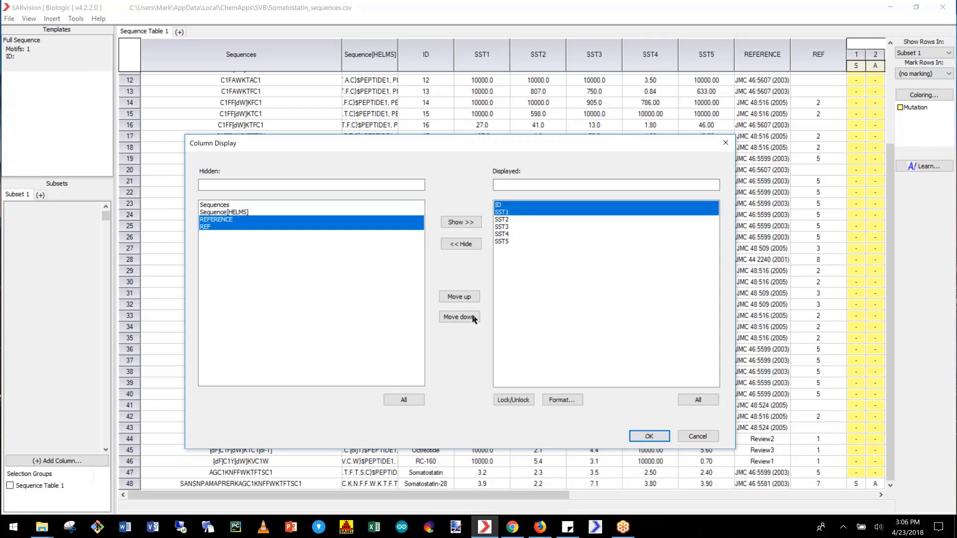
{"action": "left_click", "coordinate": [519, 399]}
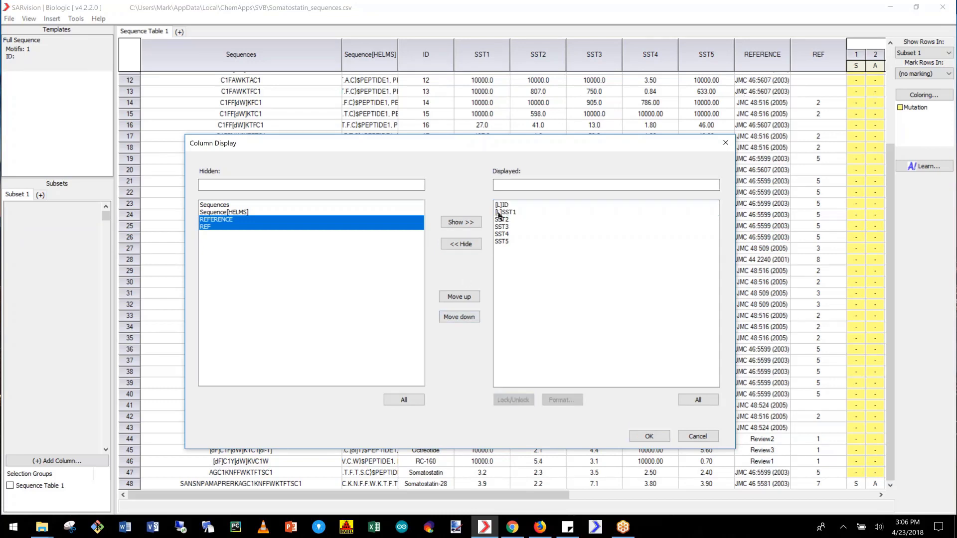
{"action": "left_click", "coordinate": [653, 436]}
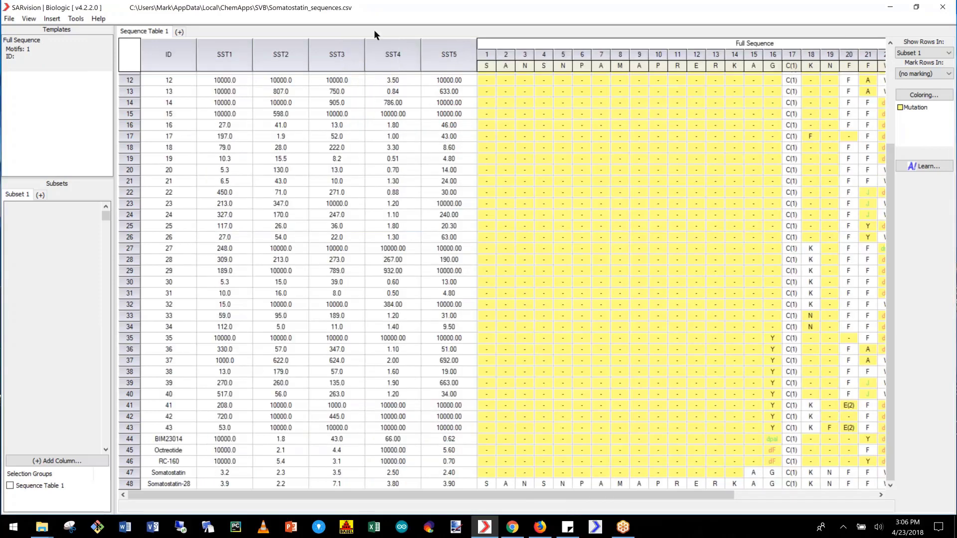
{"action": "left_click_drag", "start_coordinate": [256, 493], "coordinate": [421, 502]}
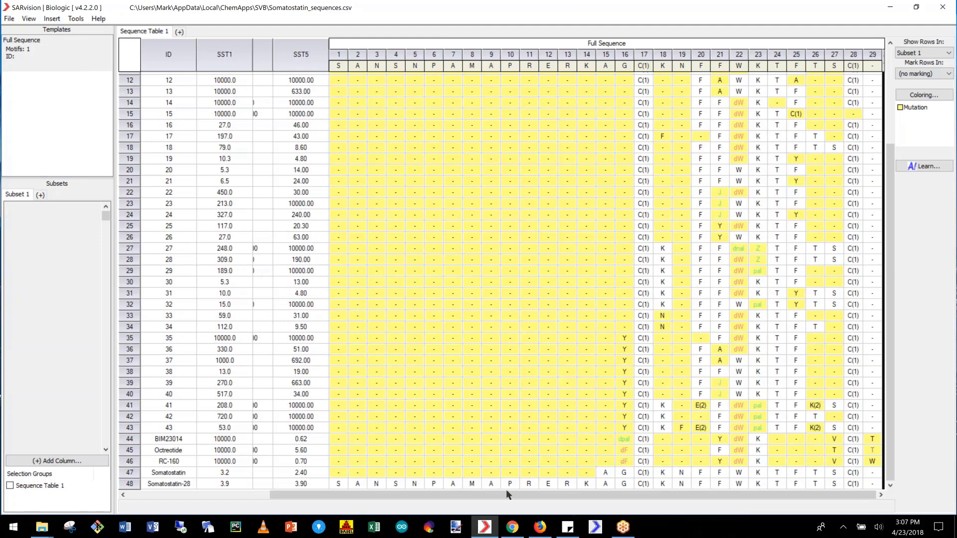
{"action": "left_click_drag", "start_coordinate": [507, 491], "coordinate": [309, 488]}
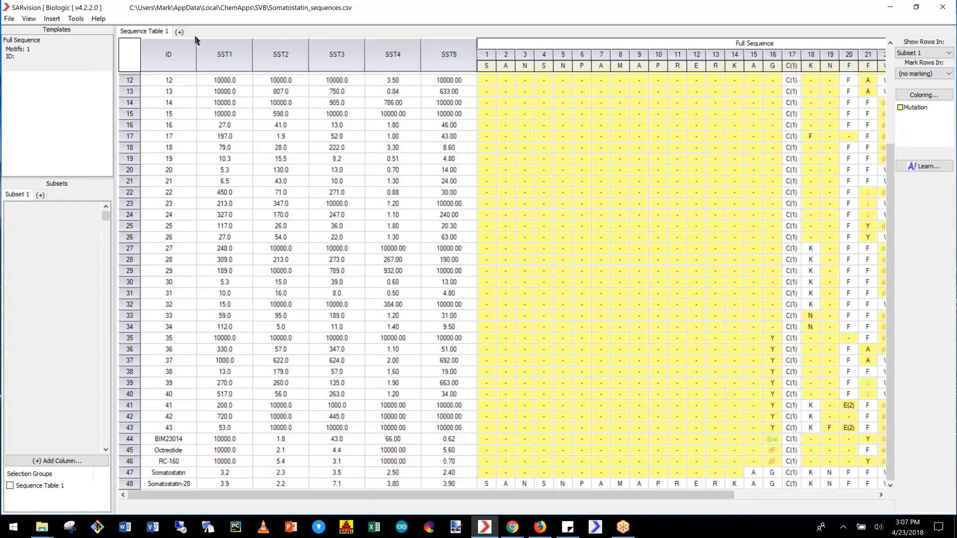
- Start a heatmap for the SST1 column with a range from 0 to 100, coloured from green to light yellow
{"action": "right_click", "coordinate": [230, 58]}
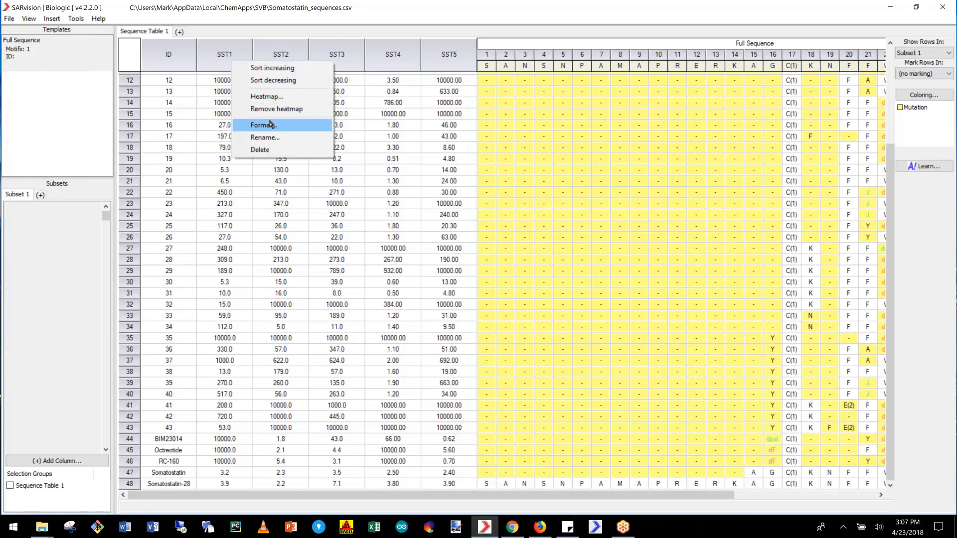
{"action": "left_click", "coordinate": [273, 102]}
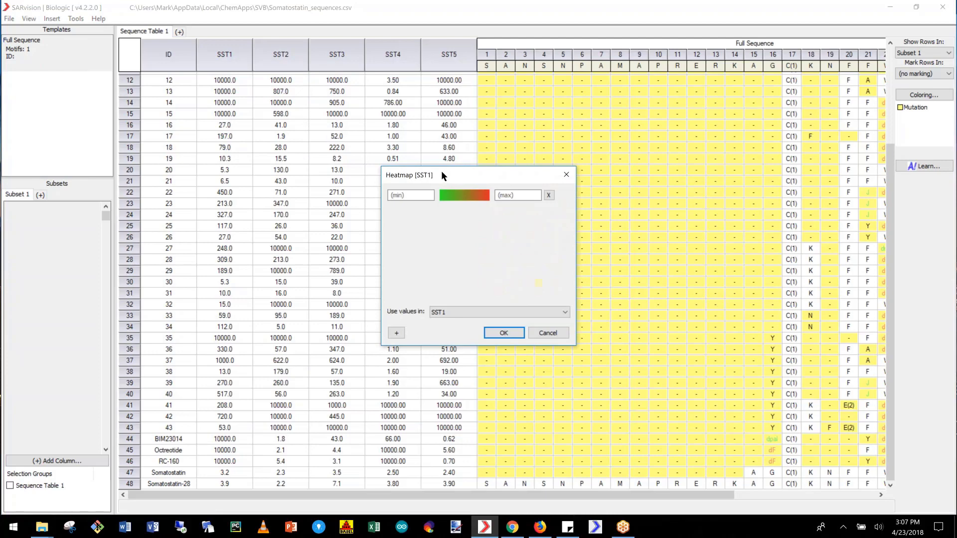
{"action": "left_click_drag", "start_coordinate": [441, 171], "coordinate": [335, 108]}
{"action": "left_click", "coordinate": [331, 125]}
{"action": "type", "text": "0"}
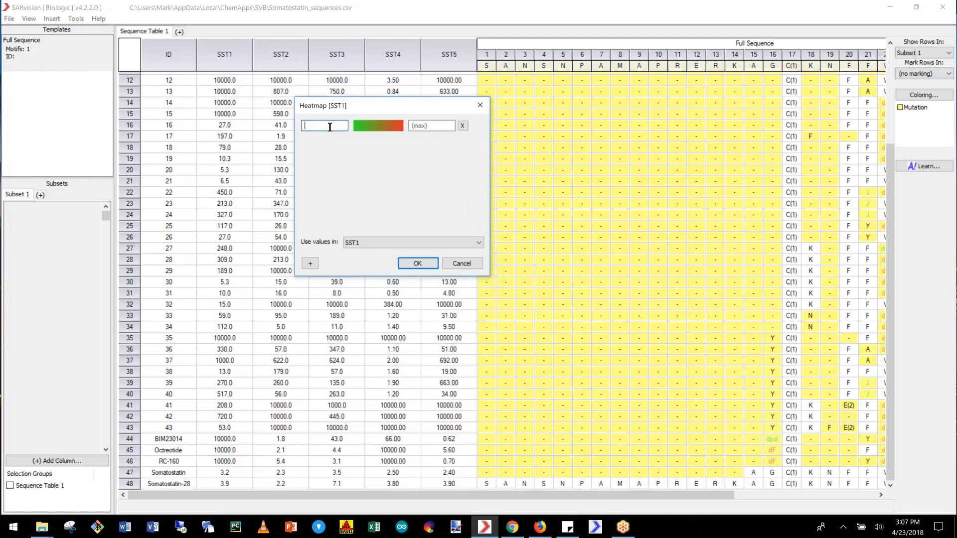
{"action": "left_click", "coordinate": [423, 126]}
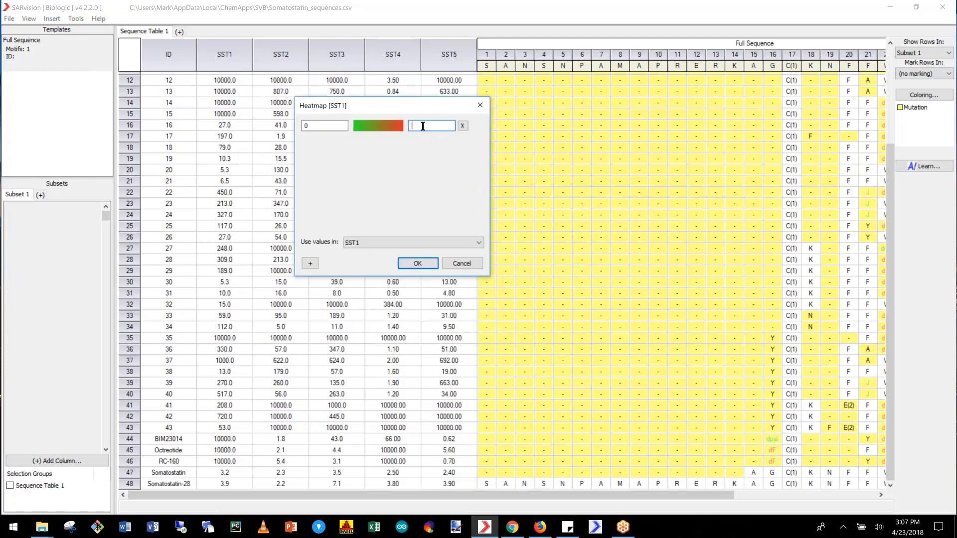
{"action": "type", "text": "100"}
{"action": "left_click", "coordinate": [395, 128]}
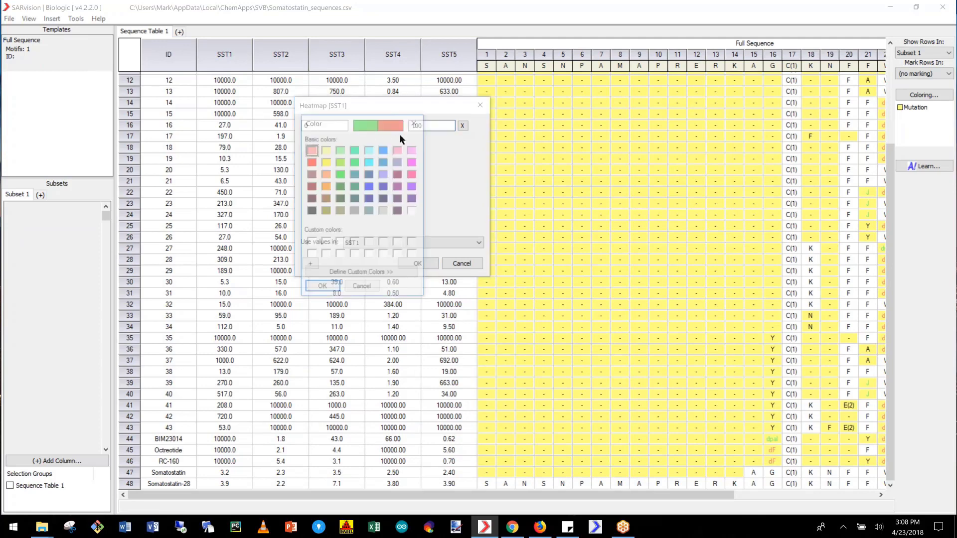
{"action": "left_click", "coordinate": [326, 150]}
{"action": "left_click", "coordinate": [323, 286]}
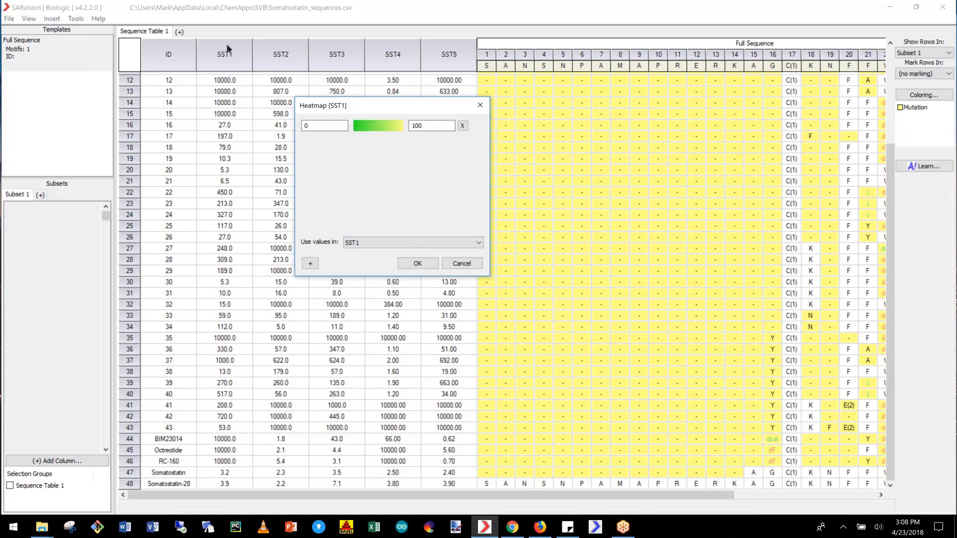
- Add a second SST1 heatmap range from 100 to 200, coloured from light yellow to red, and apply the heatmap
{"action": "left_click", "coordinate": [310, 263]}
{"action": "left_click", "coordinate": [396, 143]}
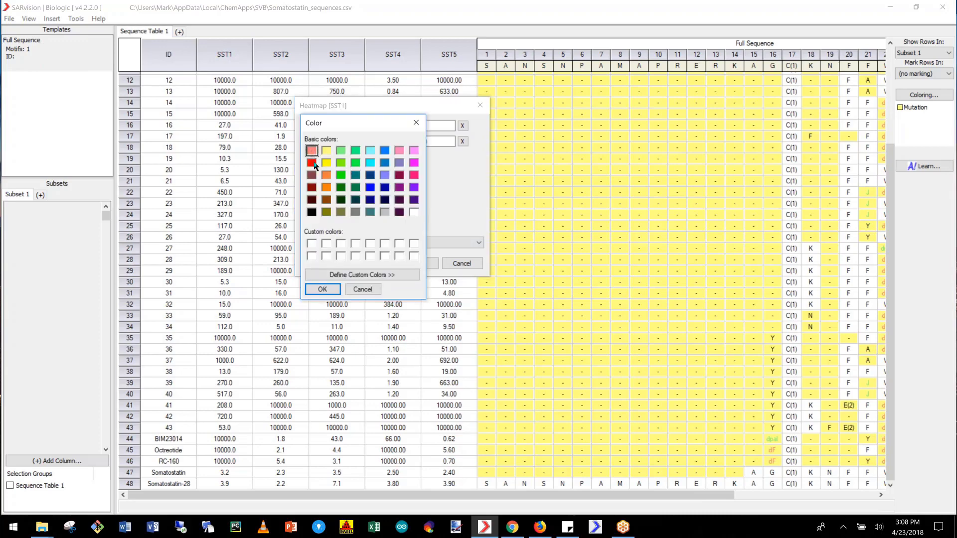
{"action": "left_click", "coordinate": [311, 163]}
{"action": "left_click", "coordinate": [322, 289]}
{"action": "left_click", "coordinate": [429, 142]}
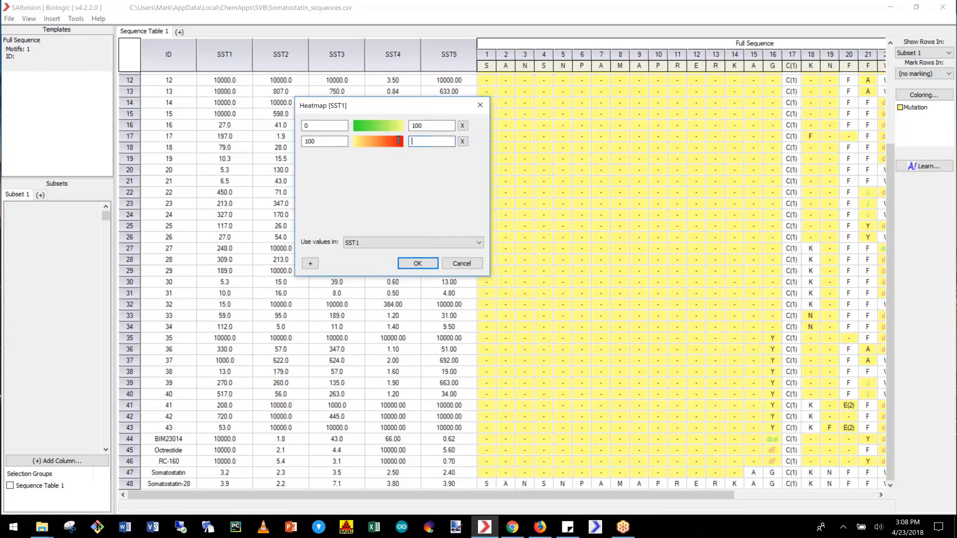
{"action": "type", "text": "200"}
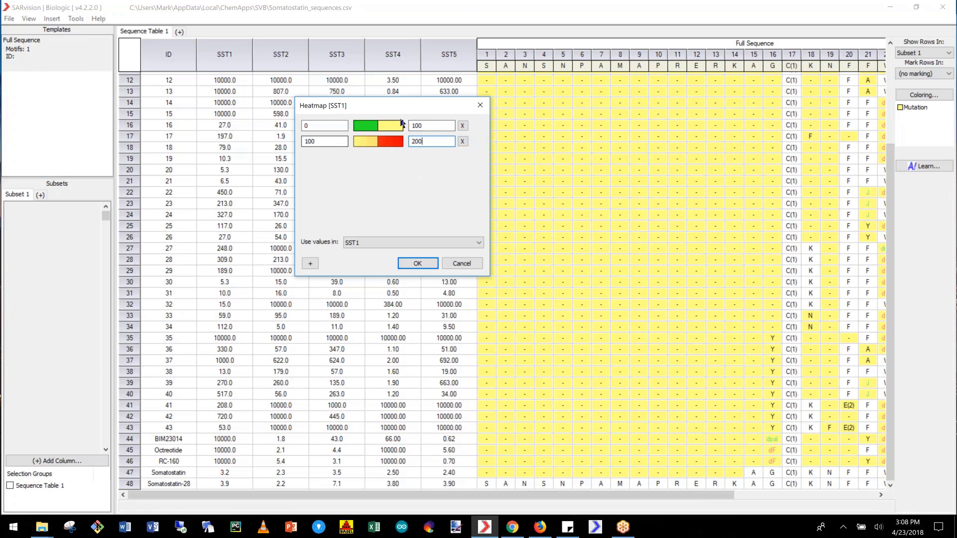
{"action": "left_click", "coordinate": [413, 262]}
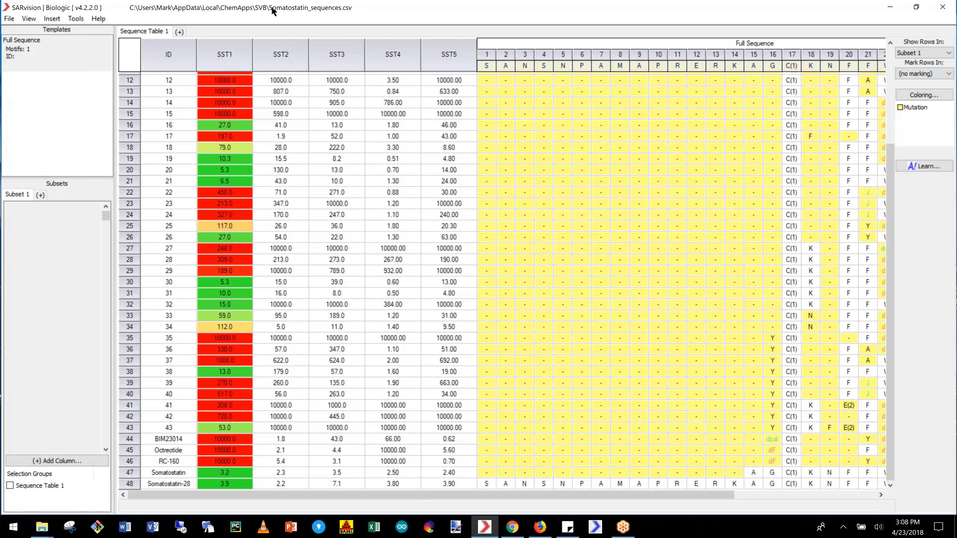
- Sort the sequence table by increasing SST1 and view its first rows
{"action": "right_click", "coordinate": [209, 60]}
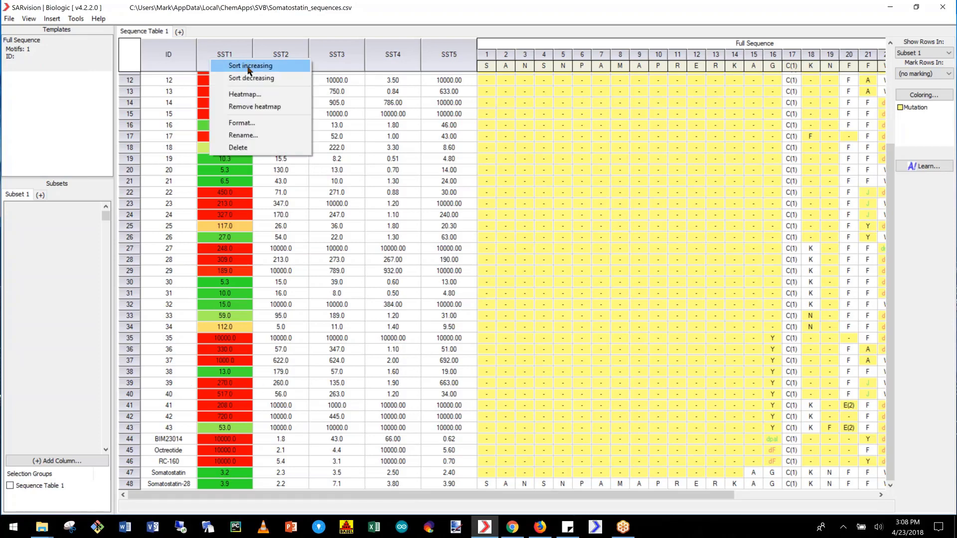
{"action": "left_click", "coordinate": [248, 66]}
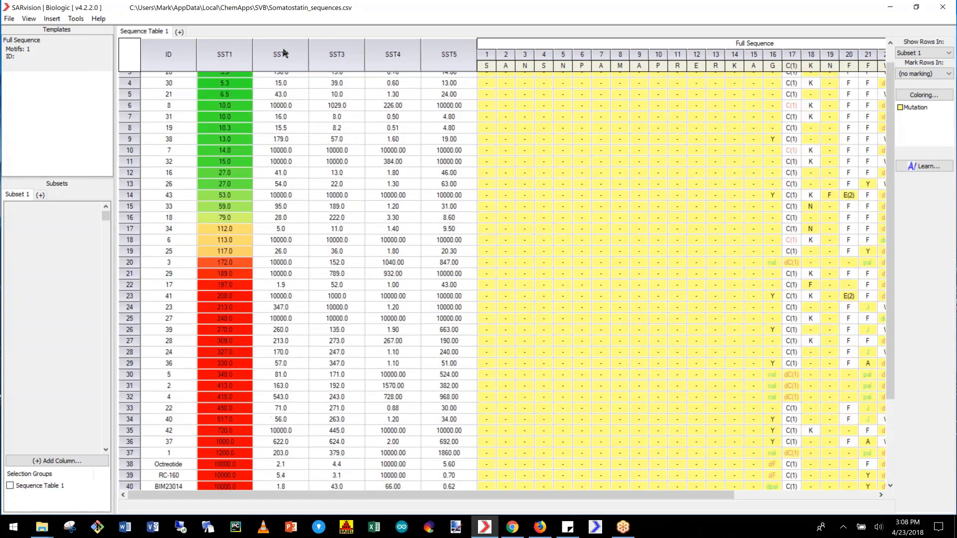
{"action": "scroll", "coordinate": [283, 53], "scroll_direction": "up", "scroll_amount": 1}
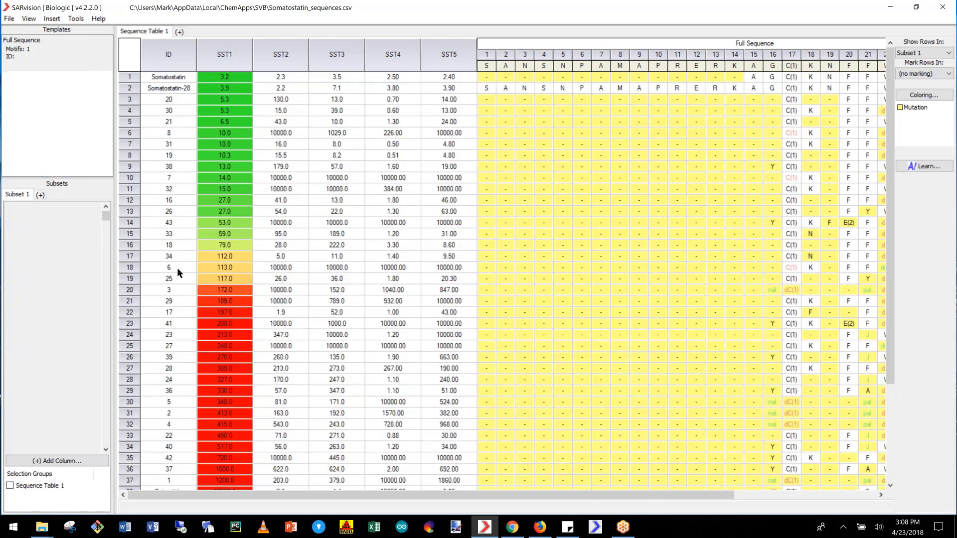
- Add an SST1 filter to Subset 1, lower its maximum to 172, and shift the filter window to 189–10000
{"action": "left_click", "coordinate": [85, 456]}
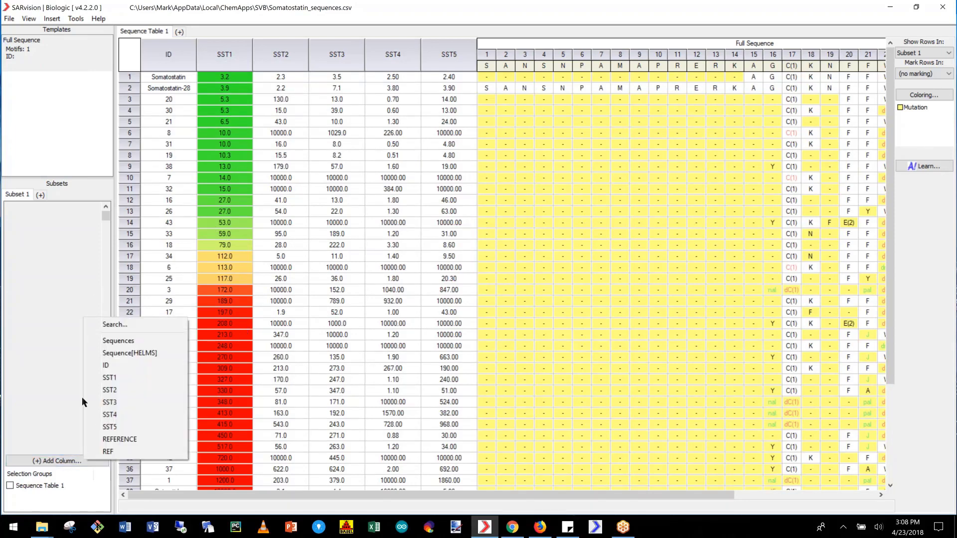
{"action": "left_click", "coordinate": [109, 378]}
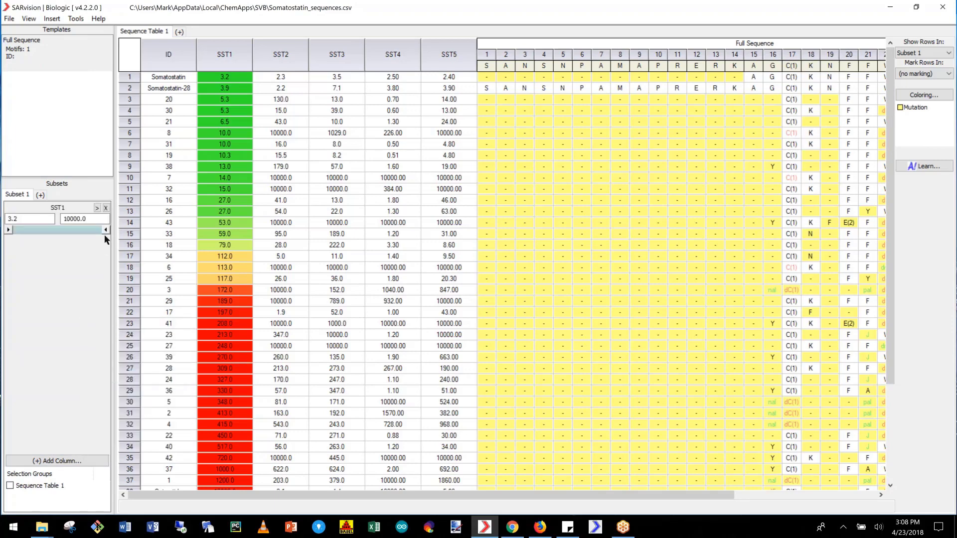
{"action": "left_click_drag", "start_coordinate": [103, 232], "coordinate": [64, 233]}
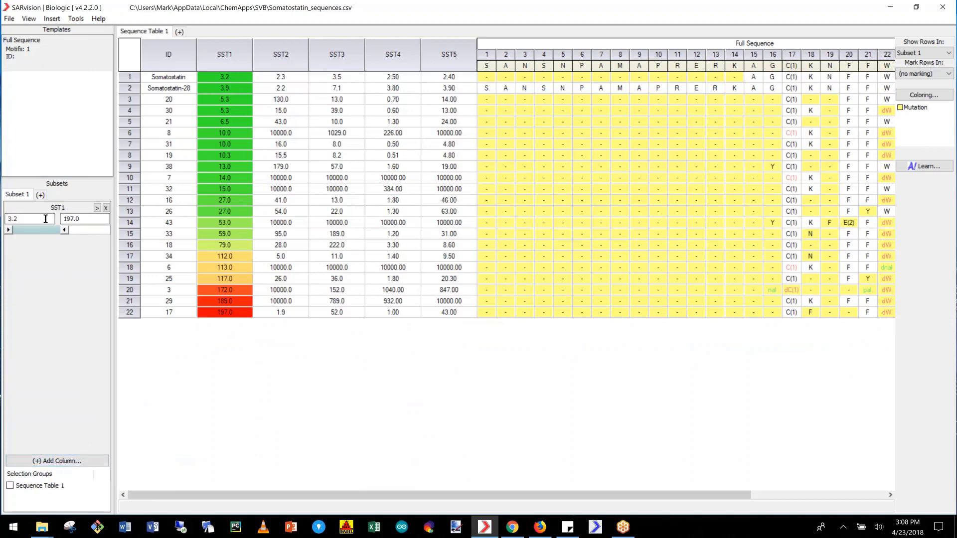
{"action": "left_click", "coordinate": [90, 218]}
{"action": "left_click_drag", "start_coordinate": [92, 232], "coordinate": [58, 233]}
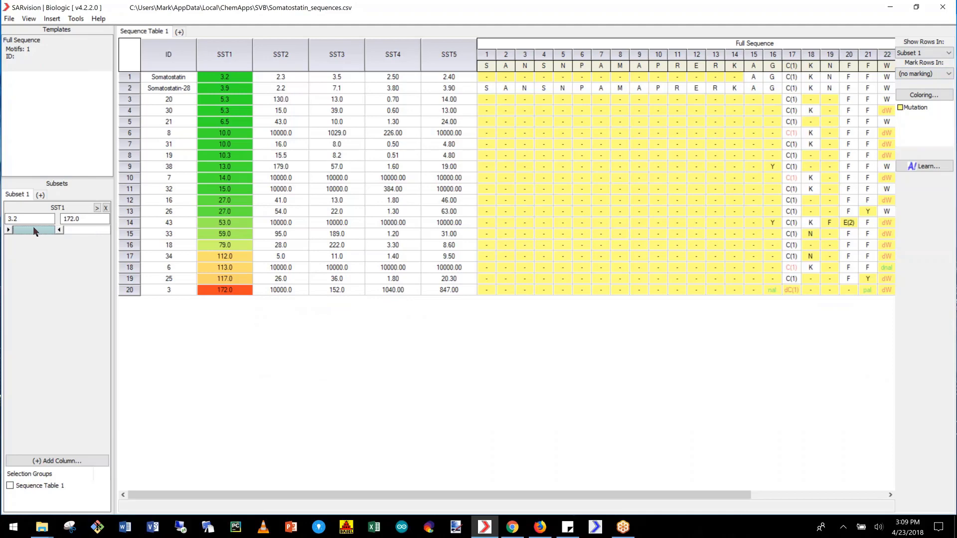
{"action": "left_click_drag", "start_coordinate": [33, 226], "coordinate": [80, 226]}
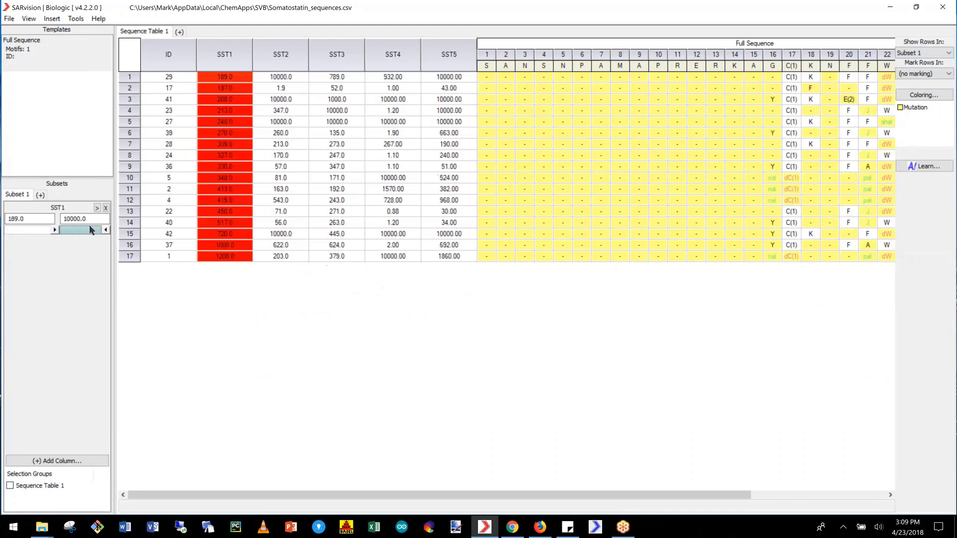
- Add an SST2 filter to Subset 1, and combine an SST1 range of 3.2–172 with an SST2 range of 170–10000
{"action": "left_click", "coordinate": [77, 460]}
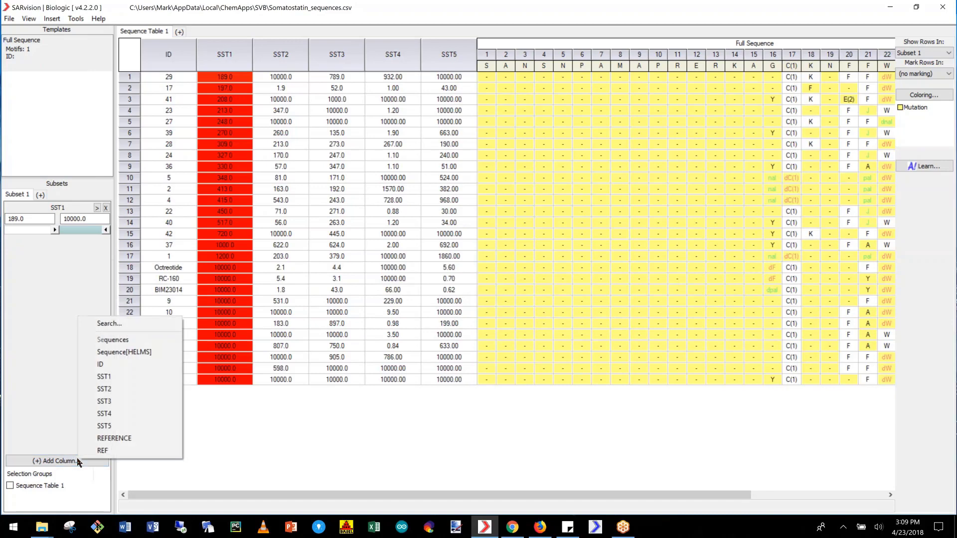
{"action": "left_click", "coordinate": [111, 390]}
{"action": "left_click_drag", "start_coordinate": [79, 229], "coordinate": [19, 229]}
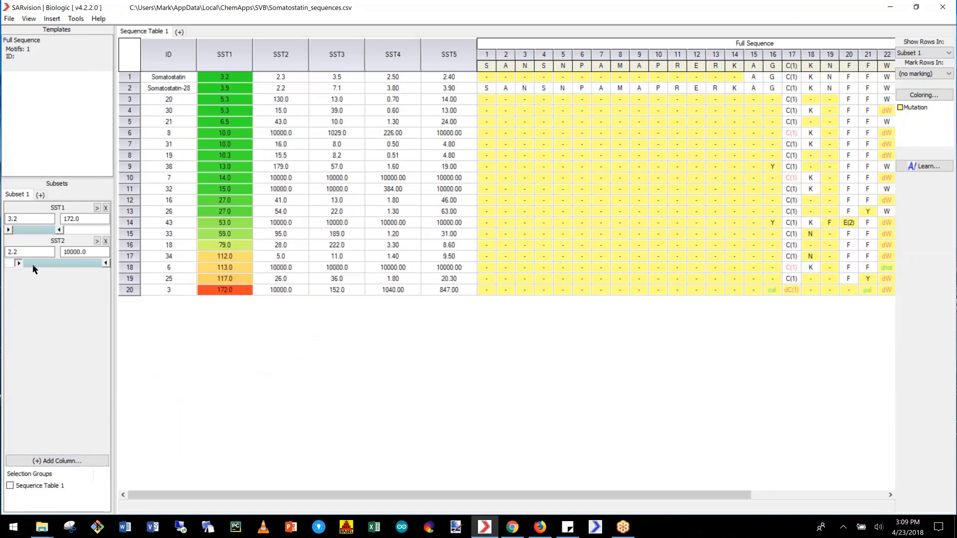
{"action": "left_click_drag", "start_coordinate": [20, 263], "coordinate": [67, 265]}
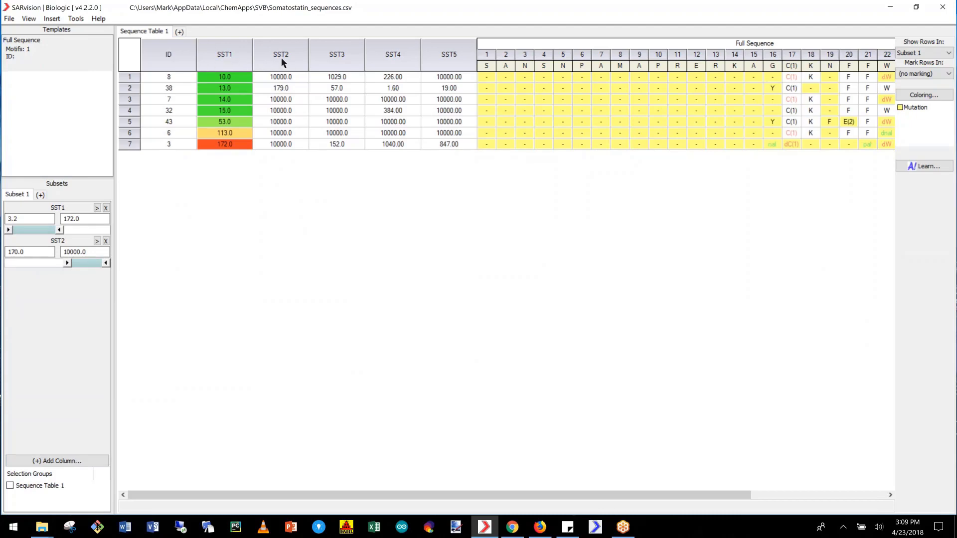
- Reset the SST1 and SST2 filters to their full ranges
{"action": "left_click", "coordinate": [83, 263]}
{"action": "left_click", "coordinate": [41, 229]}
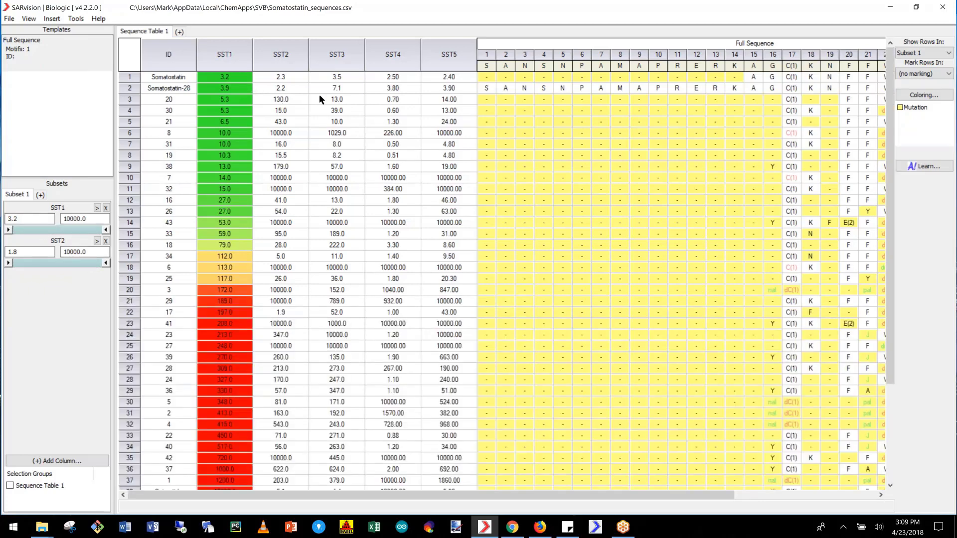
- Add a Dendogram view of the sequences and zoom it out so the whole tree fits
{"action": "left_click", "coordinate": [179, 31]}
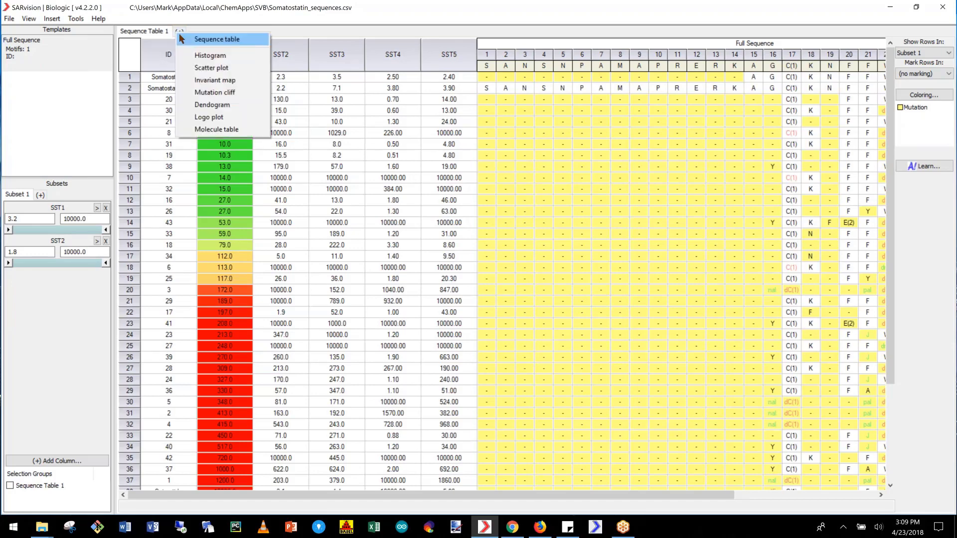
{"action": "left_click", "coordinate": [232, 106]}
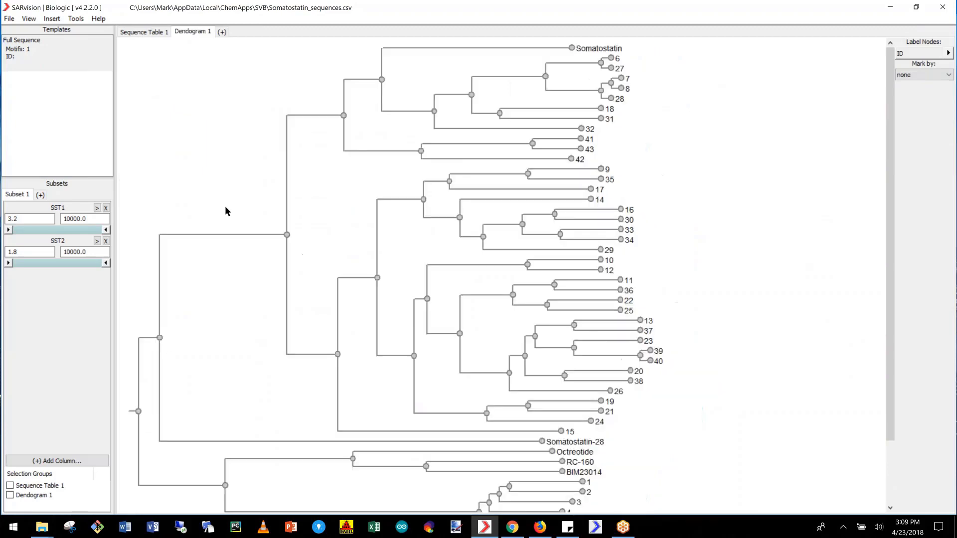
{"action": "scroll", "coordinate": [225, 205], "scroll_direction": "down", "scroll_amount": 3}
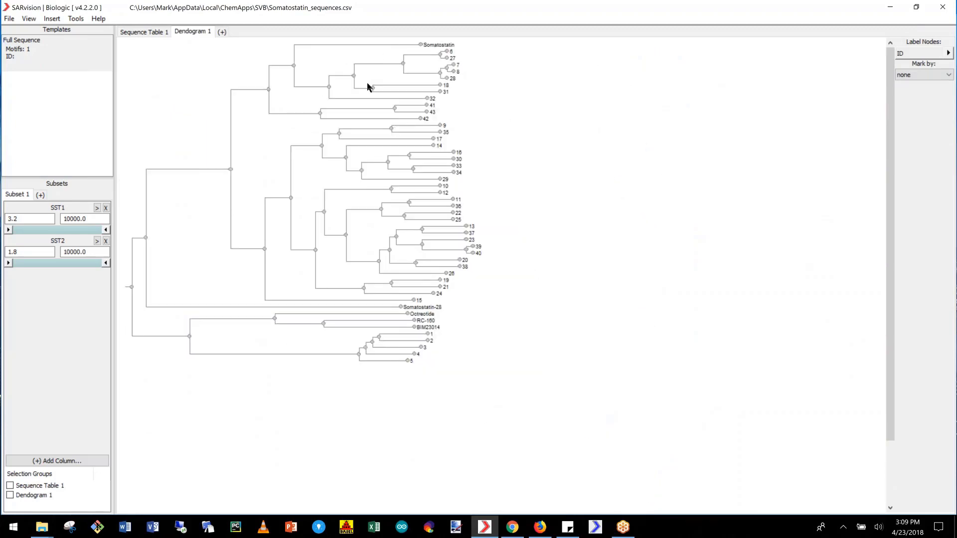
- Add a Logo plot view of the sequences and filter it by Subset 1
{"action": "left_click", "coordinate": [224, 31]}
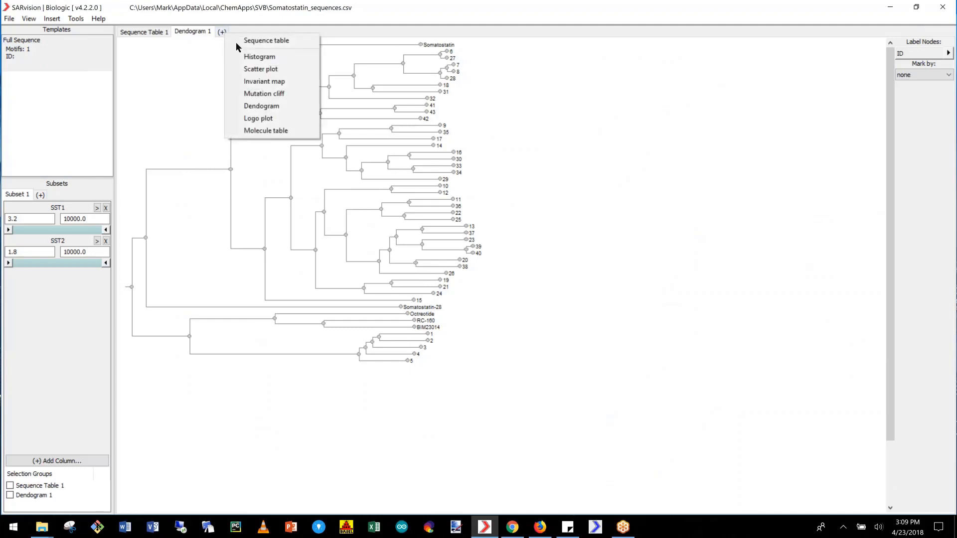
{"action": "left_click", "coordinate": [313, 120]}
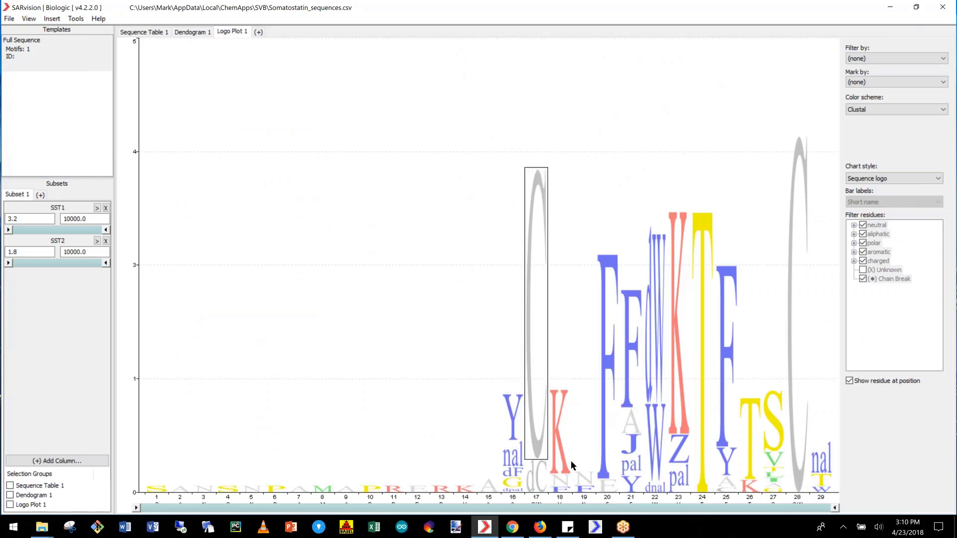
{"action": "left_click", "coordinate": [893, 57]}
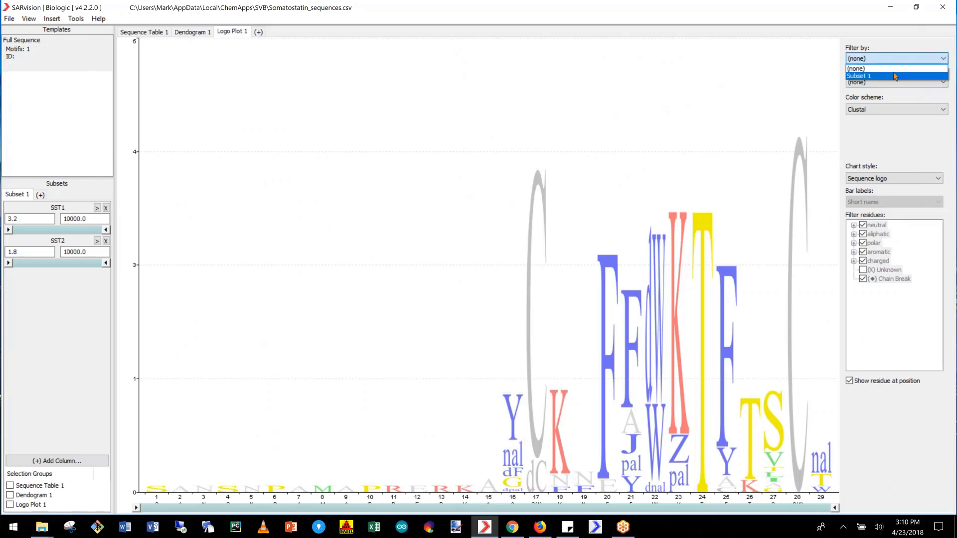
{"action": "left_click", "coordinate": [895, 76]}
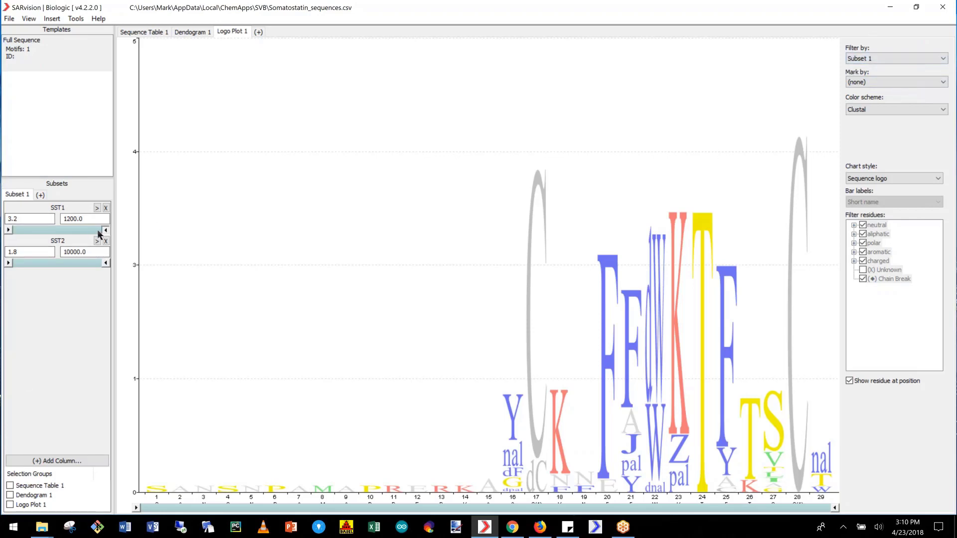
- Set the SST1 filter to 3.2–10 and 450–10000 in turn, and examine the filtered residues through position 29 in the sequence table
{"action": "left_click_drag", "start_coordinate": [105, 229], "coordinate": [29, 233]}
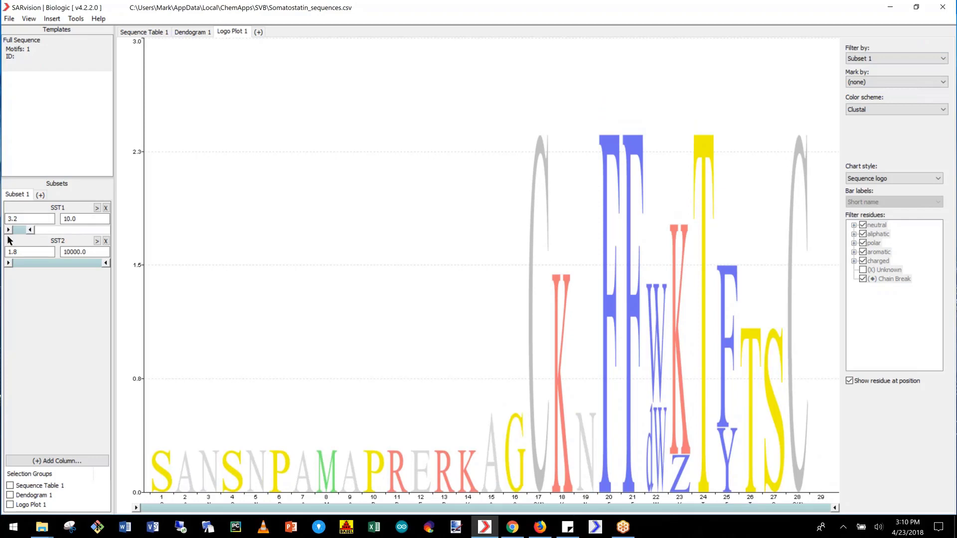
{"action": "left_click_drag", "start_coordinate": [19, 230], "coordinate": [115, 230]}
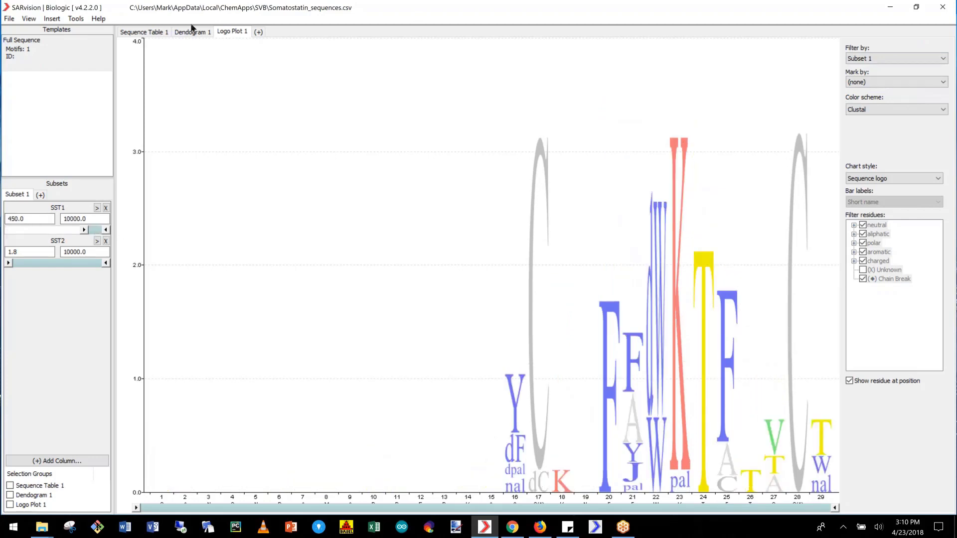
{"action": "left_click", "coordinate": [150, 32]}
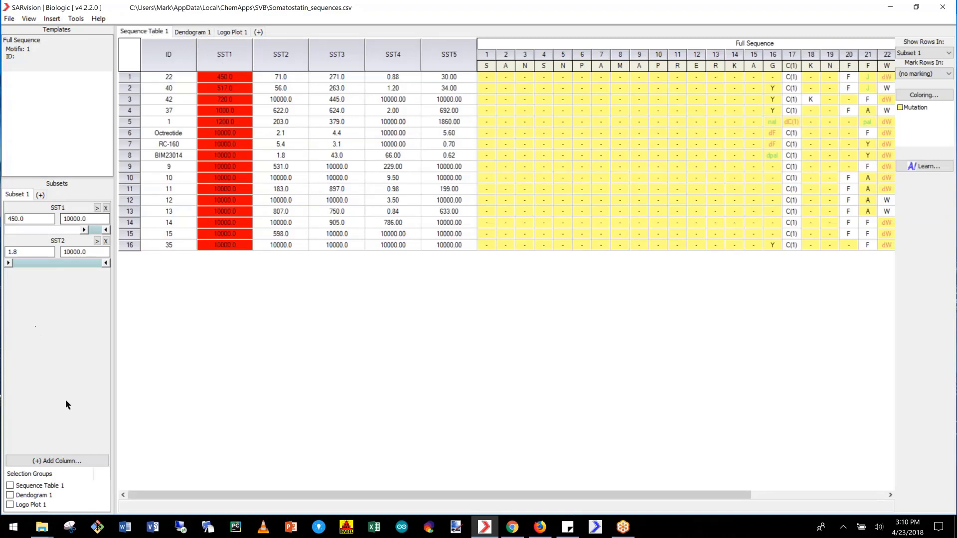
{"action": "left_click_drag", "start_coordinate": [462, 495], "coordinate": [693, 464]}
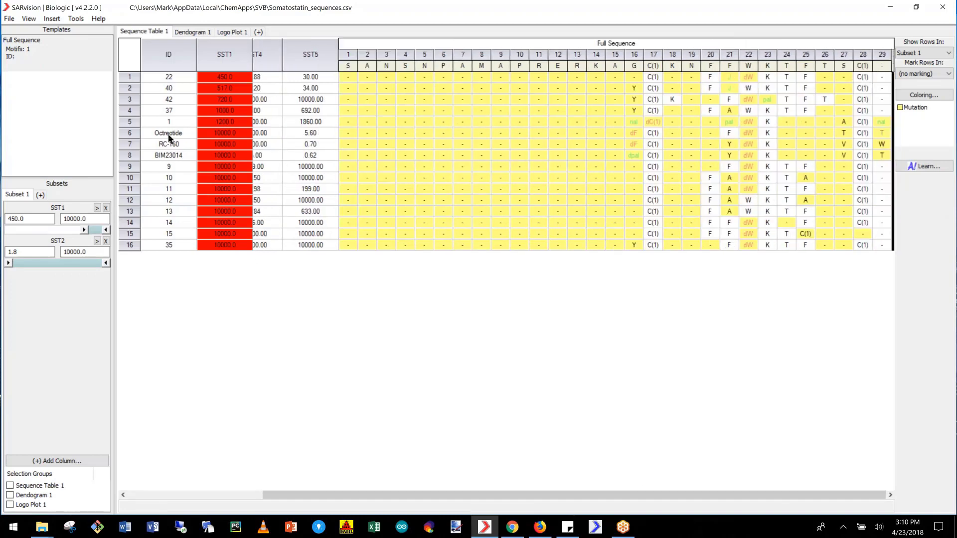